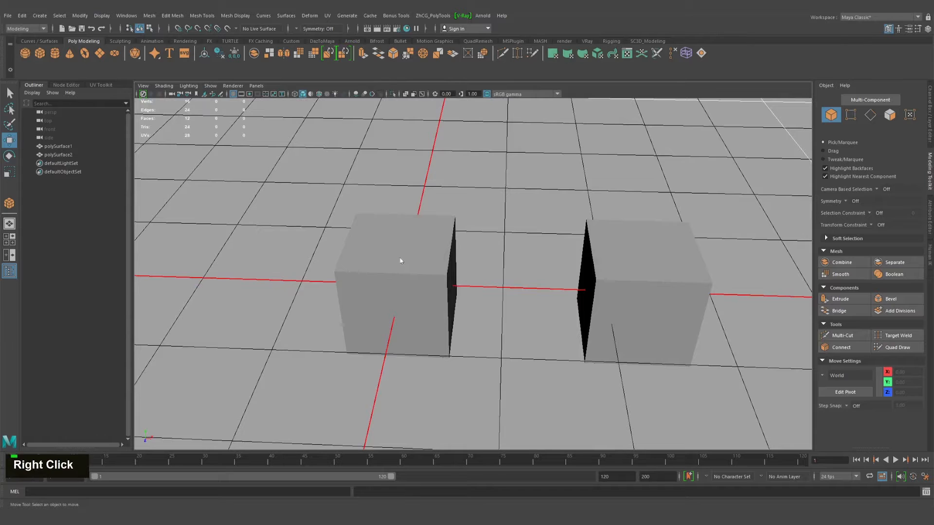
# Apply Smooth with 1 division to only the top face of the left cube
pyautogui.click(389, 245)
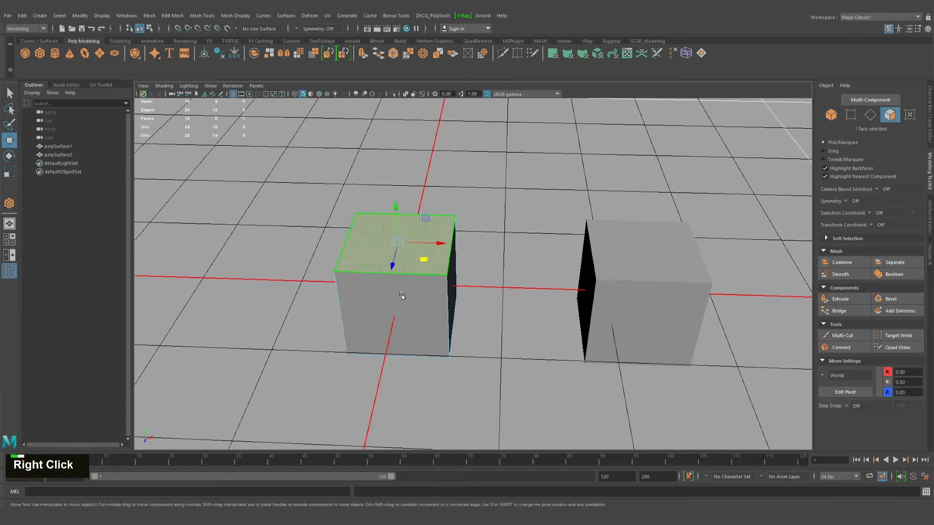
pyautogui.keyDown('alt'); pyautogui.moveTo(391, 248); pyautogui.dragTo(448, 307, button='middle'); pyautogui.keyUp('alt')
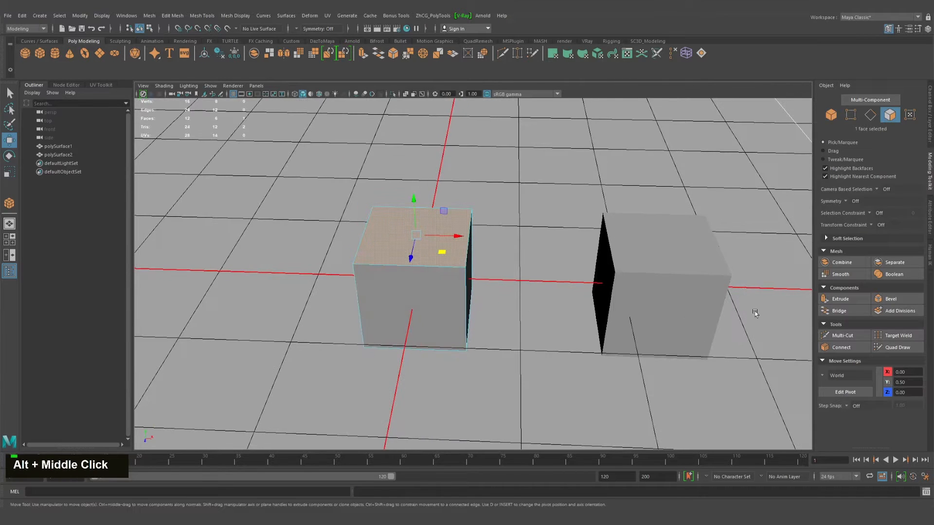
pyautogui.click(830, 276)
pyautogui.keyDown('alt'); pyautogui.moveTo(418, 265); pyautogui.dragTo(573, 275); pyautogui.keyUp('alt')
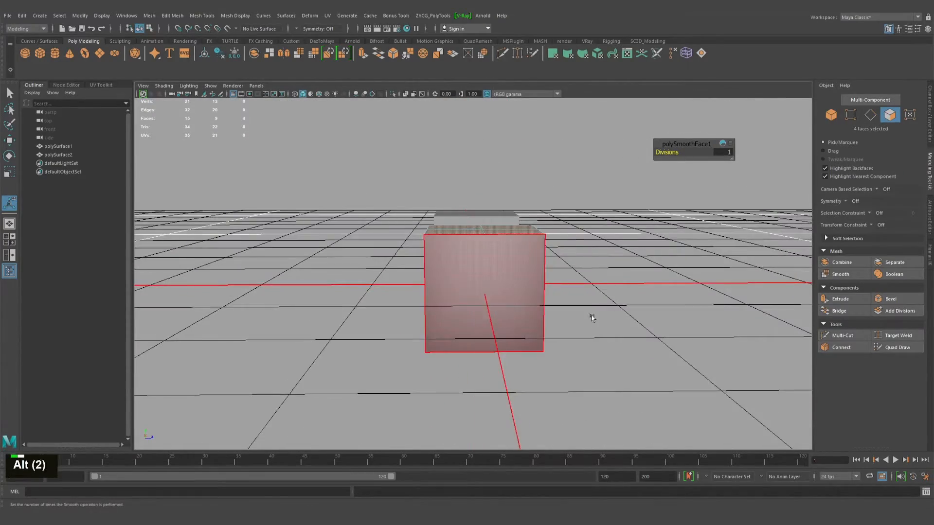
pyautogui.keyDown('alt'); pyautogui.moveTo(592, 317); pyautogui.dragTo(313, 313); pyautogui.keyUp('alt')
pyautogui.keyDown('alt'); pyautogui.moveTo(464, 334); pyautogui.dragTo(457, 331); pyautogui.keyUp('alt')
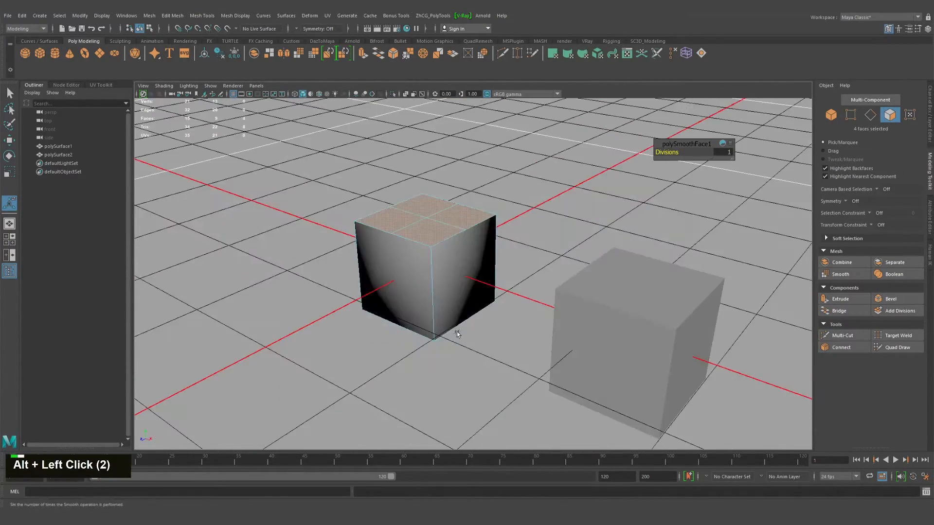
pyautogui.keyDown('alt'); pyautogui.moveTo(495, 294); pyautogui.dragTo(428, 321); pyautogui.keyUp('alt')
pyautogui.keyDown('alt'); pyautogui.moveTo(428, 321); pyautogui.dragTo(454, 327, button='right'); pyautogui.keyUp('alt')
pyautogui.keyDown('alt'); pyautogui.moveTo(455, 329); pyautogui.dragTo(434, 314); pyautogui.keyUp('alt')
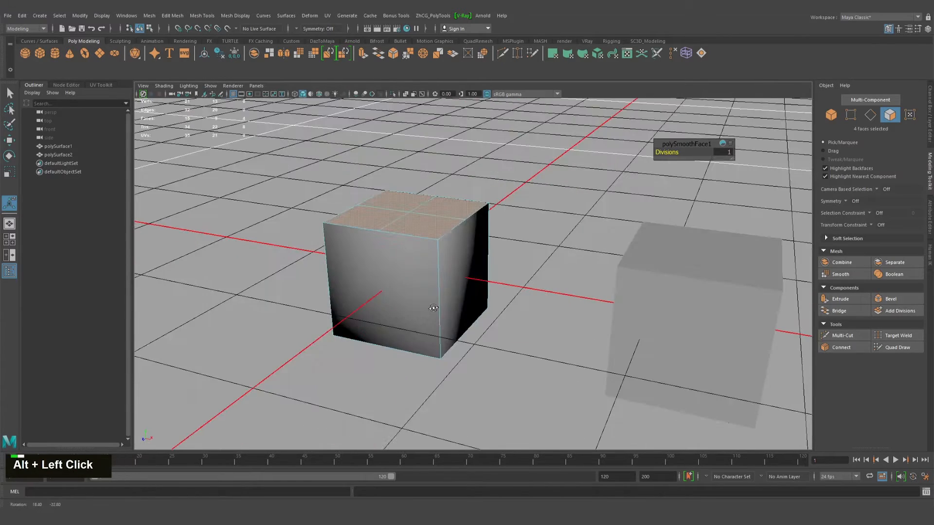
pyautogui.keyDown('alt'); pyautogui.moveTo(427, 296); pyautogui.dragTo(404, 269, button='middle'); pyautogui.keyUp('alt')
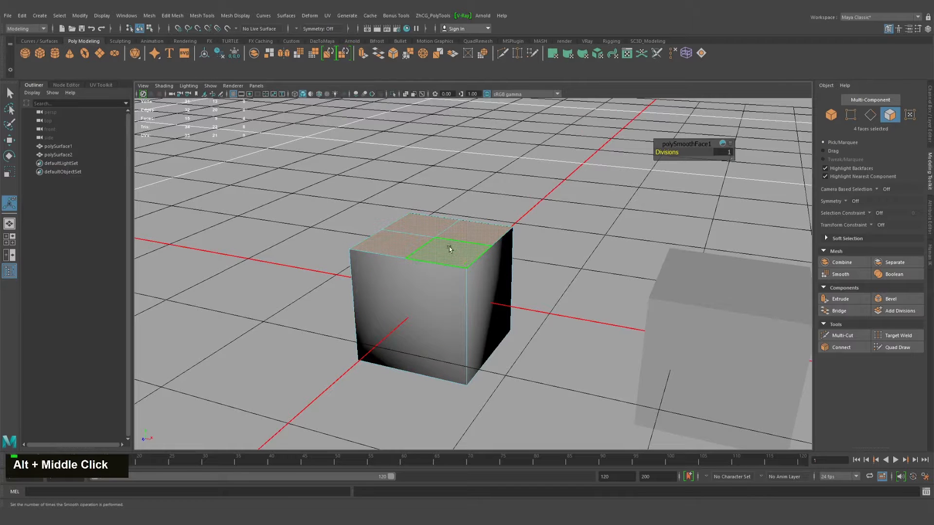
pyautogui.keyDown('alt'); pyautogui.moveTo(450, 249); pyautogui.dragTo(471, 340); pyautogui.keyUp('alt')
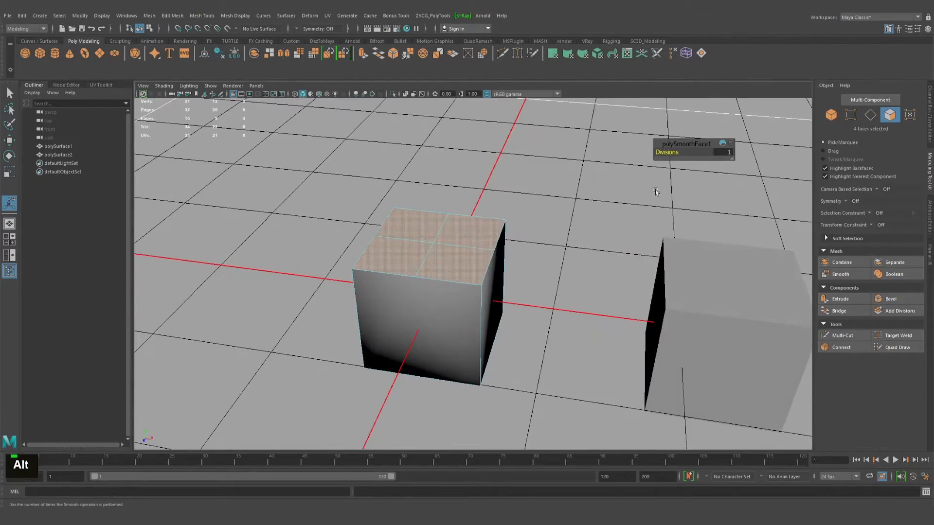
# Set the top-face smooth divisions to 0 and move the floating settings box closer to the left cube
pyautogui.moveTo(662, 152); pyautogui.dragTo(652, 152)
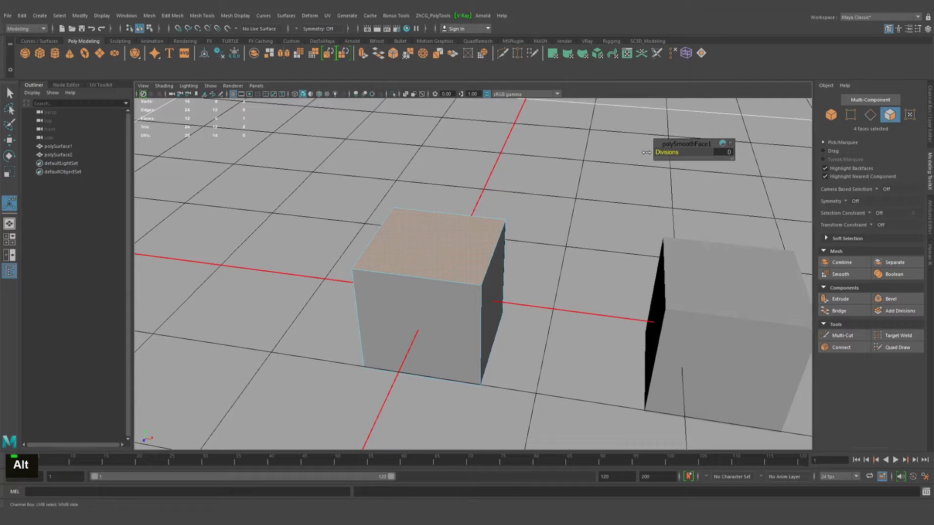
pyautogui.keyDown('alt'); pyautogui.moveTo(646, 152); pyautogui.dragTo(657, 152, button='middle'); pyautogui.keyUp('alt')
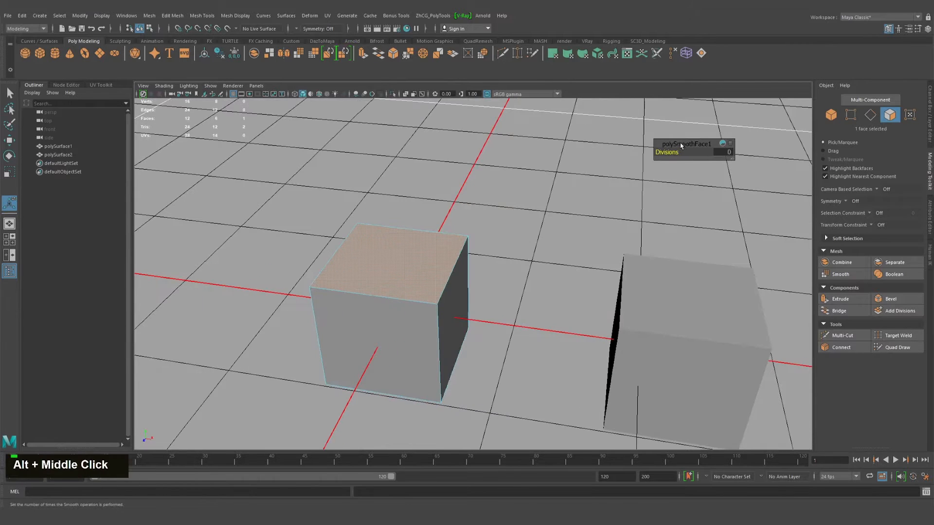
pyautogui.moveTo(682, 145); pyautogui.dragTo(534, 162)
pyautogui.keyDown('alt'); pyautogui.moveTo(411, 254); pyautogui.dragTo(425, 263); pyautogui.keyUp('alt')
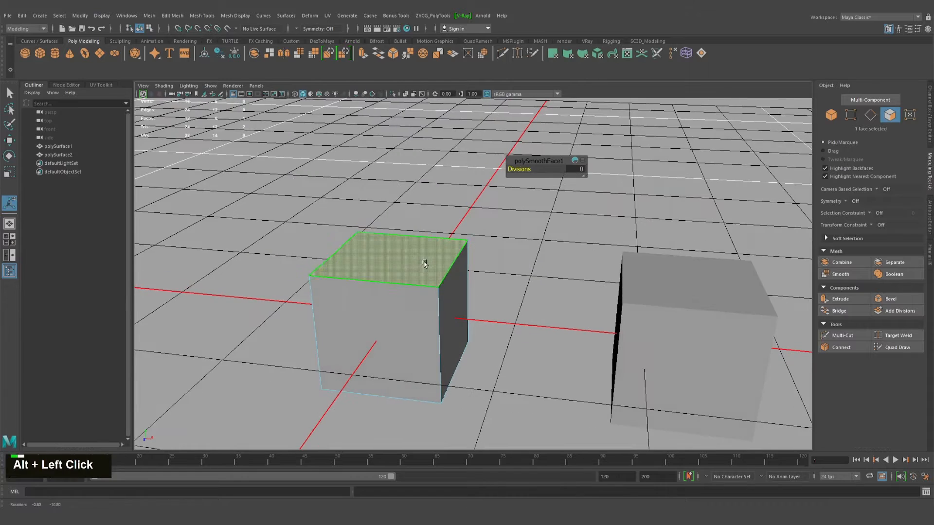
pyautogui.moveTo(533, 165); pyautogui.dragTo(504, 172)
pyautogui.keyDown('alt'); pyautogui.moveTo(471, 208); pyautogui.dragTo(486, 208, button='middle'); pyautogui.keyUp('alt')
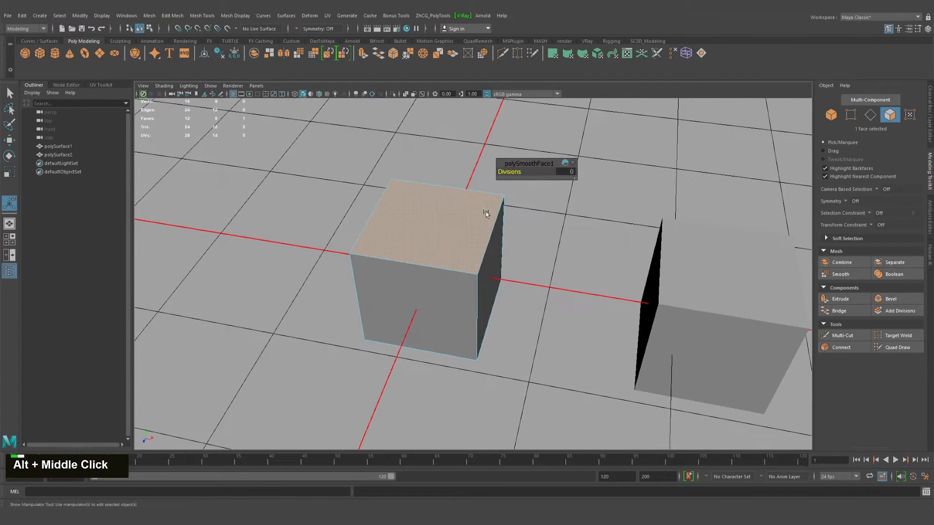
# Return to object selection and apply Smooth with 1 division to the whole left cube
pyautogui.press('q')
pyautogui.moveTo(466, 210); pyautogui.dragTo(505, 197, button='right')
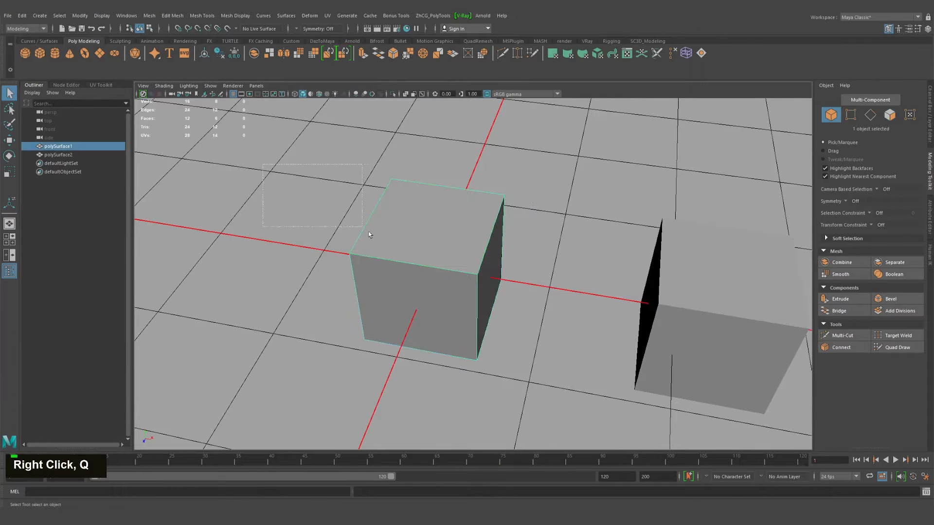
pyautogui.keyDown('alt'); pyautogui.moveTo(513, 375); pyautogui.dragTo(501, 312); pyautogui.keyUp('alt')
pyautogui.click(836, 275)
pyautogui.keyDown('alt'); pyautogui.moveTo(477, 291); pyautogui.dragTo(493, 301, button='right'); pyautogui.keyUp('alt')
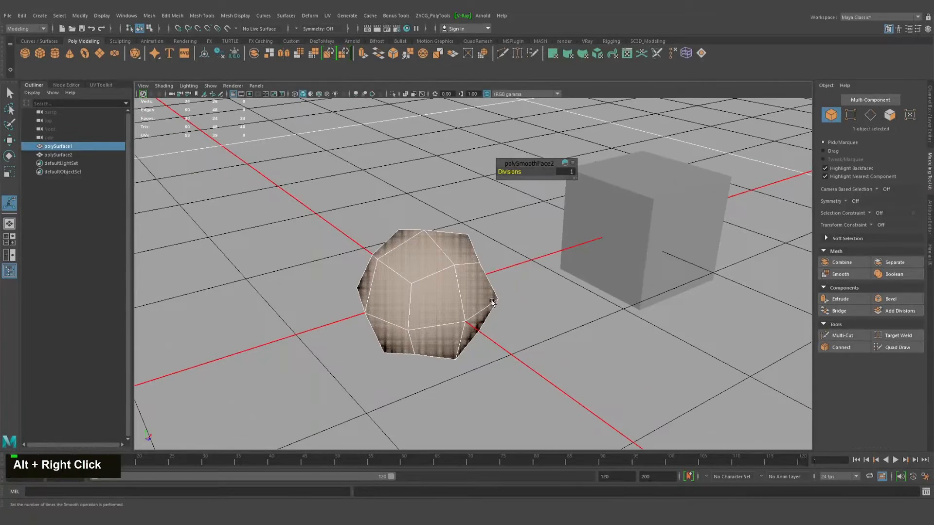
pyautogui.keyDown('alt'); pyautogui.moveTo(468, 237); pyautogui.dragTo(604, 281); pyautogui.keyUp('alt')
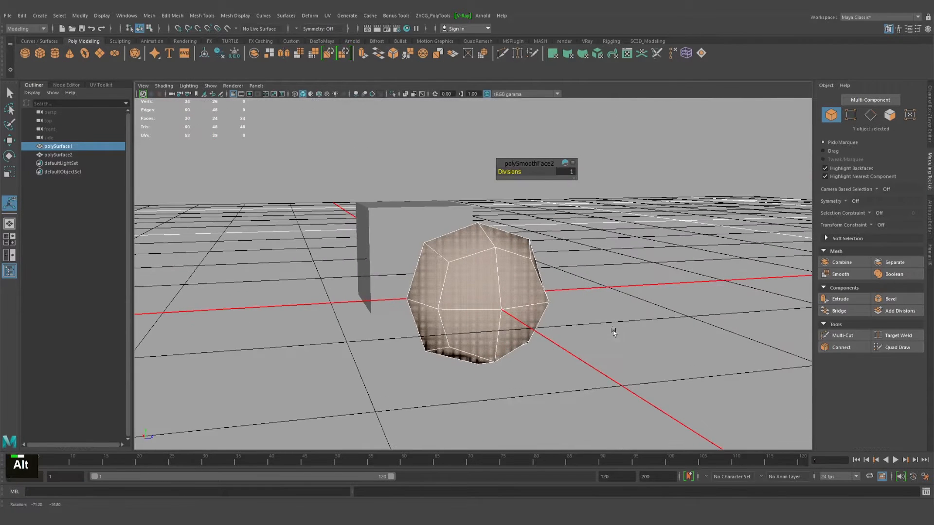
# Set the left object's smooth divisions to 3 and clear the selection
pyautogui.moveTo(508, 172); pyautogui.dragTo(512, 171)
pyautogui.keyDown('alt'); pyautogui.moveTo(520, 206); pyautogui.dragTo(514, 317); pyautogui.keyUp('alt')
pyautogui.keyDown('alt'); pyautogui.moveTo(514, 317); pyautogui.dragTo(487, 322, button='right'); pyautogui.keyUp('alt')
pyautogui.click(487, 322)
pyautogui.keyDown('alt'); pyautogui.moveTo(442, 325); pyautogui.dragTo(436, 295); pyautogui.keyUp('alt')
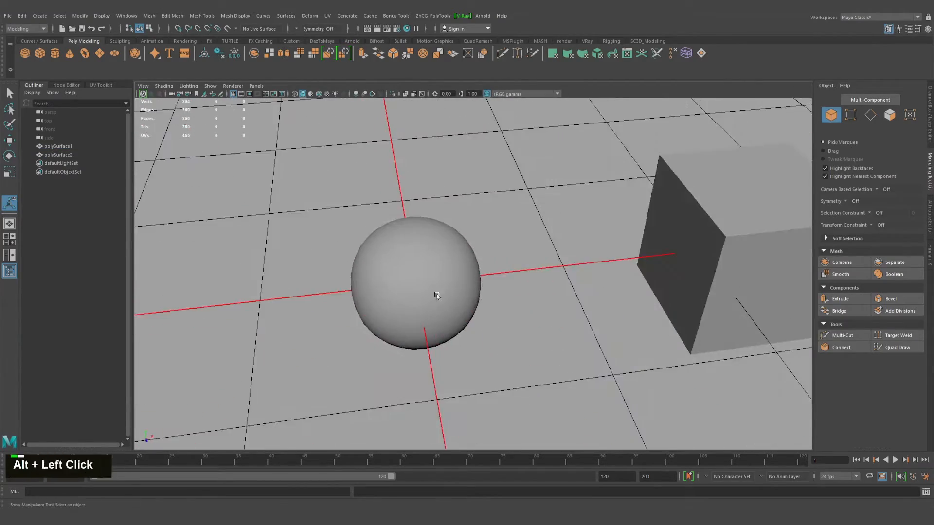
# Select the smoothed left object and examine its subdivided wireframe
pyautogui.moveTo(427, 342); pyautogui.dragTo(428, 344)
pyautogui.doubleClick(523, 317)
pyautogui.click(384, 256)
pyautogui.keyDown('alt'); pyautogui.moveTo(498, 354); pyautogui.dragTo(488, 334); pyautogui.keyUp('alt')
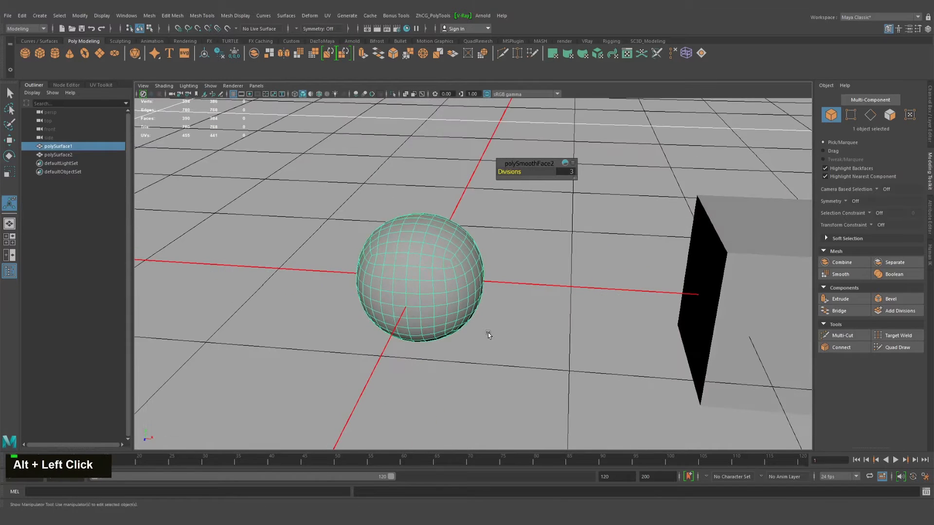
pyautogui.click(488, 334)
pyautogui.keyDown('alt'); pyautogui.moveTo(341, 287); pyautogui.dragTo(394, 277, button='right'); pyautogui.keyUp('alt')
pyautogui.click(417, 269)
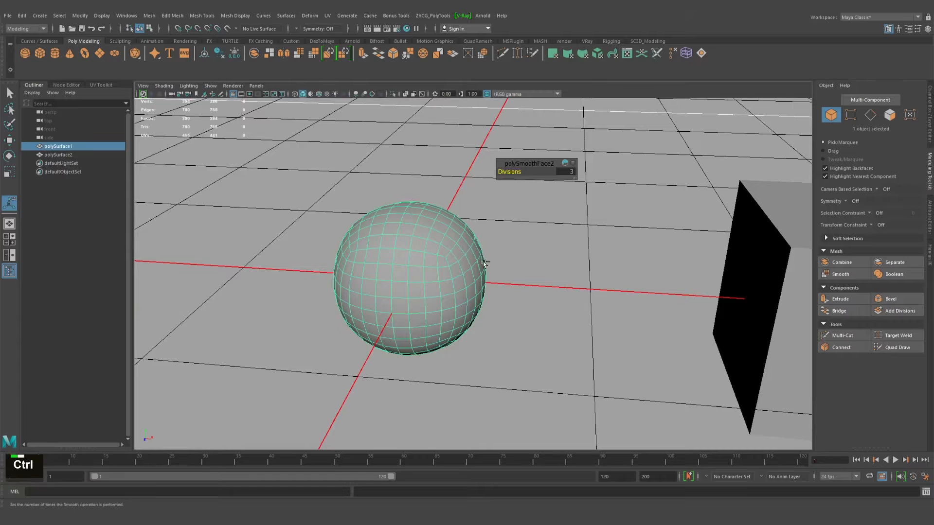
# Show the Channel Box to review the smoothed object's input history, and deselect the object
pyautogui.hotkey('ctrl', 'a')
pyautogui.hotkey('ctrl', 'a')
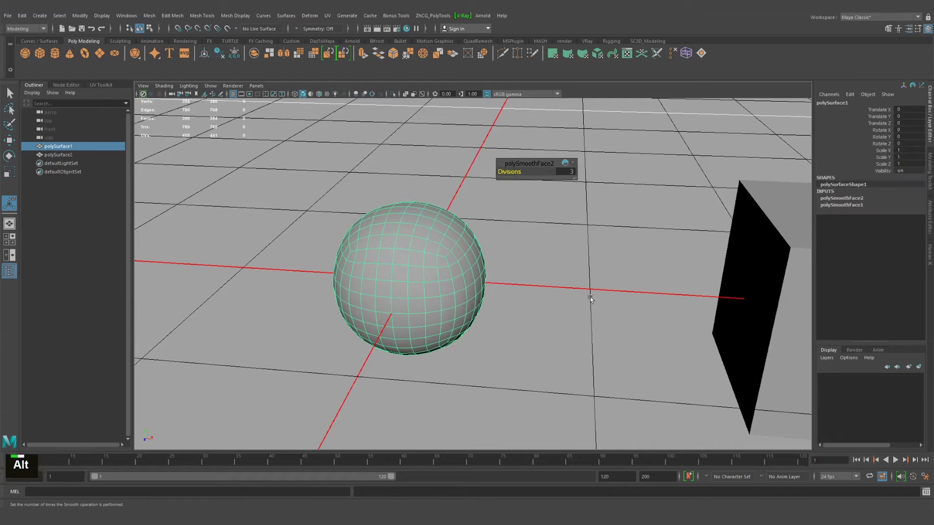
pyautogui.keyDown('alt'); pyautogui.moveTo(590, 302); pyautogui.dragTo(588, 307, button='middle'); pyautogui.keyUp('alt')
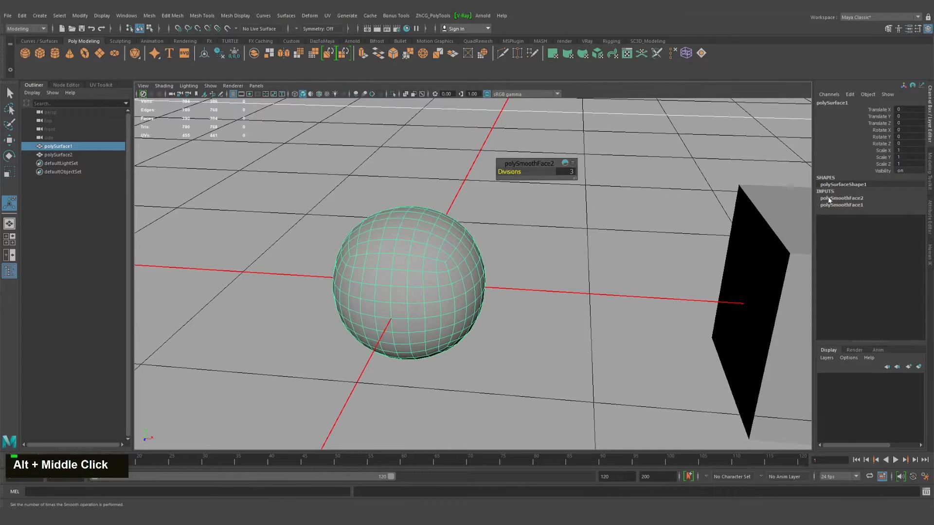
pyautogui.keyDown('alt'); pyautogui.moveTo(604, 332); pyautogui.dragTo(598, 305, button='middle'); pyautogui.keyUp('alt')
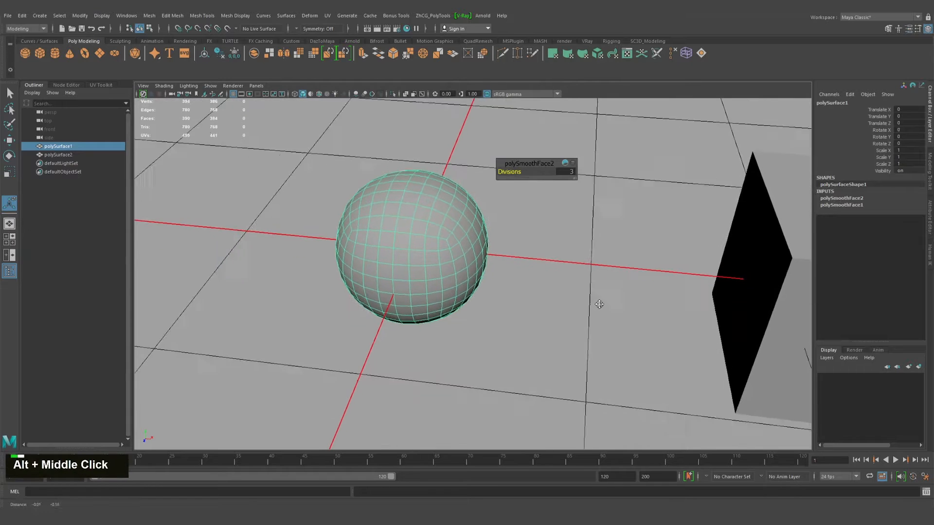
pyautogui.keyDown('alt'); pyautogui.scroll(-2, 586, 289); pyautogui.keyUp('alt')
pyautogui.keyDown('alt'); pyautogui.moveTo(586, 290); pyautogui.dragTo(592, 291); pyautogui.keyUp('alt')
pyautogui.click(591, 291)
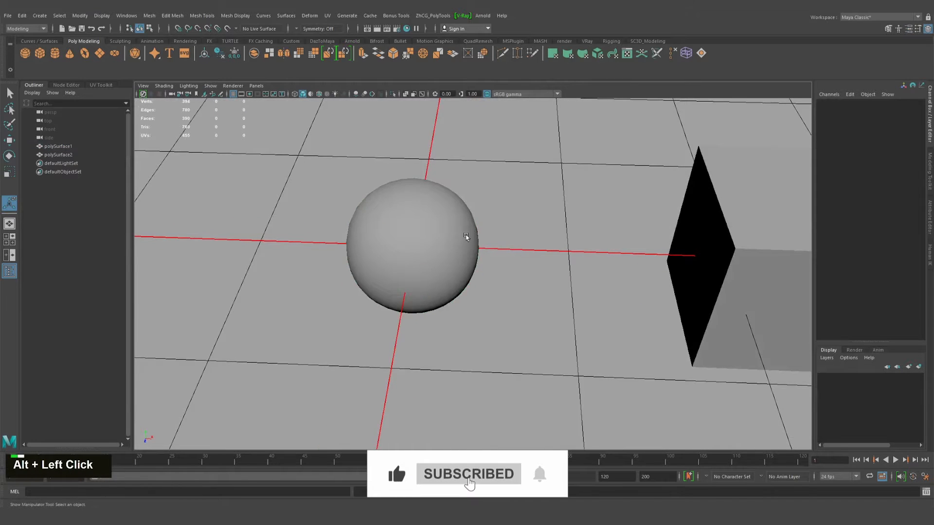
# Select the unsmoothed right cube, polySurface2, and display it without smooth preview
pyautogui.keyDown('alt'); pyautogui.moveTo(482, 238); pyautogui.dragTo(361, 224, button='middle'); pyautogui.keyUp('alt')
pyautogui.keyDown('alt'); pyautogui.scroll(-4, 361, 223); pyautogui.keyUp('alt')
pyautogui.keyDown('alt'); pyautogui.moveTo(383, 260); pyautogui.dragTo(390, 233); pyautogui.keyUp('alt')
pyautogui.keyDown('alt'); pyautogui.moveTo(390, 233); pyautogui.dragTo(417, 275, button='middle'); pyautogui.keyUp('alt')
pyautogui.keyDown('alt'); pyautogui.moveTo(416, 275); pyautogui.dragTo(433, 272, button='right'); pyautogui.keyUp('alt')
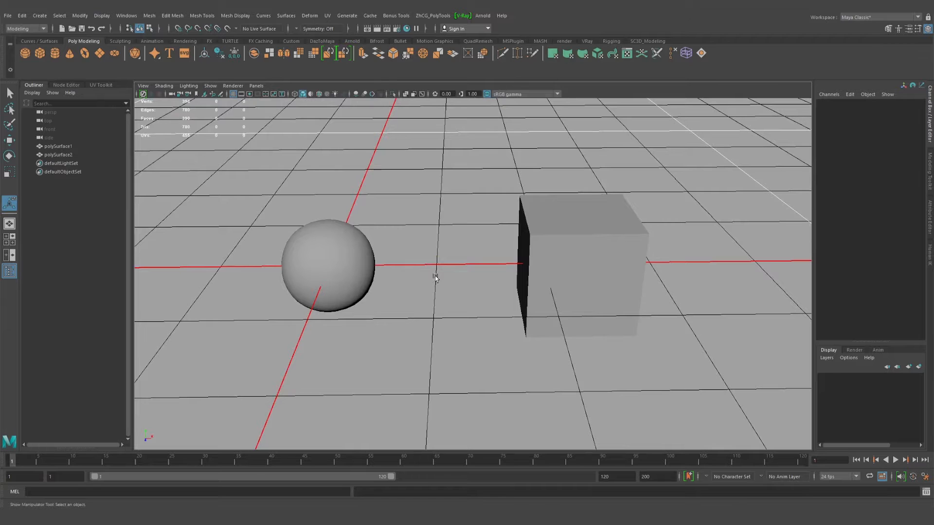
pyautogui.keyDown('alt'); pyautogui.moveTo(431, 260); pyautogui.dragTo(437, 265, button='middle'); pyautogui.keyUp('alt')
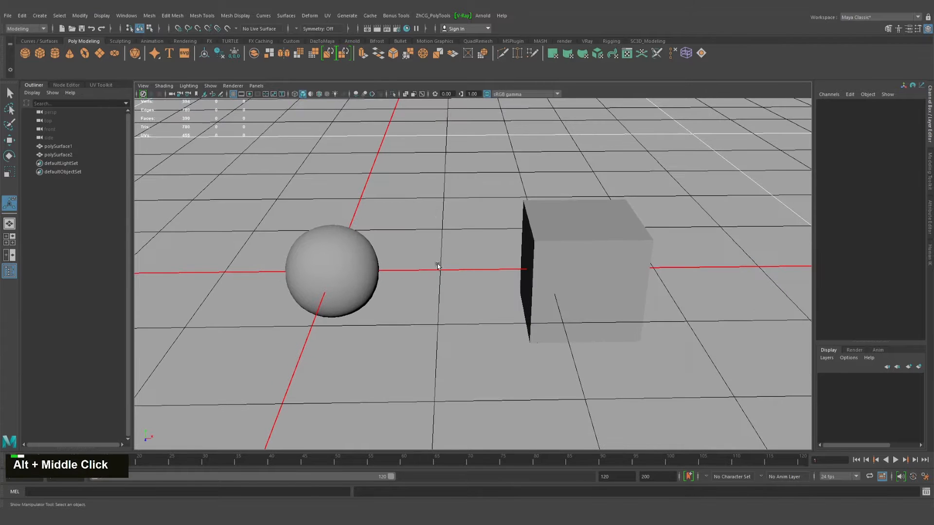
pyautogui.keyDown('alt'); pyautogui.moveTo(441, 262); pyautogui.dragTo(455, 248); pyautogui.keyUp('alt')
pyautogui.moveTo(454, 248)
pyautogui.keyDown('alt'); pyautogui.mouseDown(button='middle')
pyautogui.moveTo(475, 248)
pyautogui.moveTo(457, 250)
pyautogui.mouseUp(button='middle'); pyautogui.keyUp('alt')
pyautogui.moveTo(556, 288); pyautogui.dragTo(692, 380)
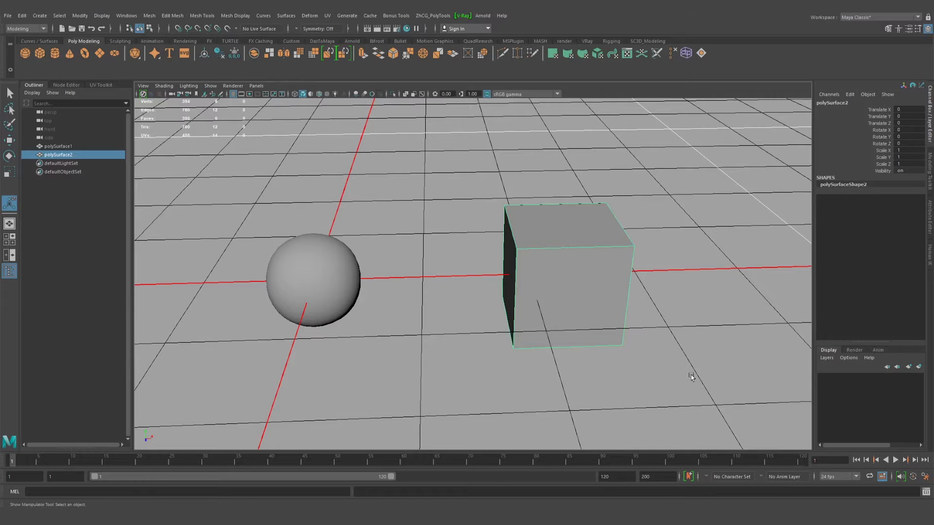
pyautogui.press('1')
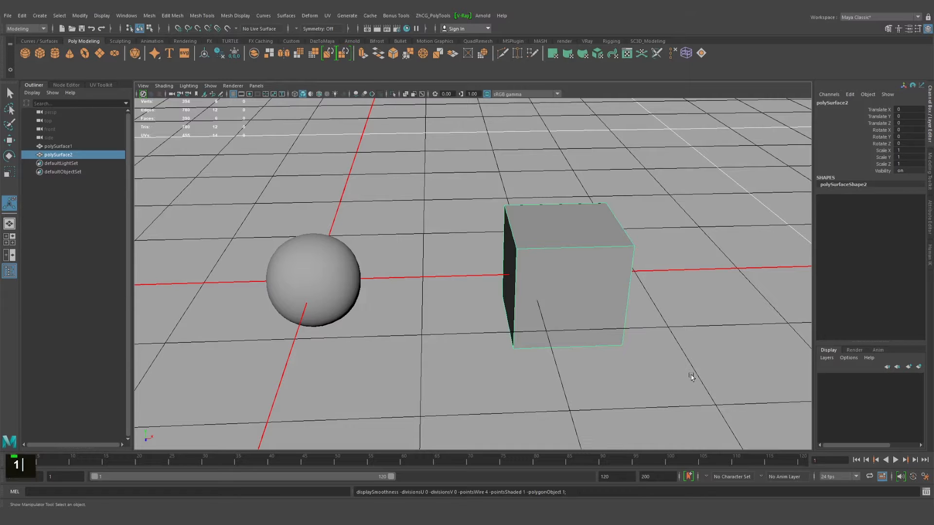
# Display the right cube as a smooth preview with its original cage and compare it with the left sphere
pyautogui.press('2')
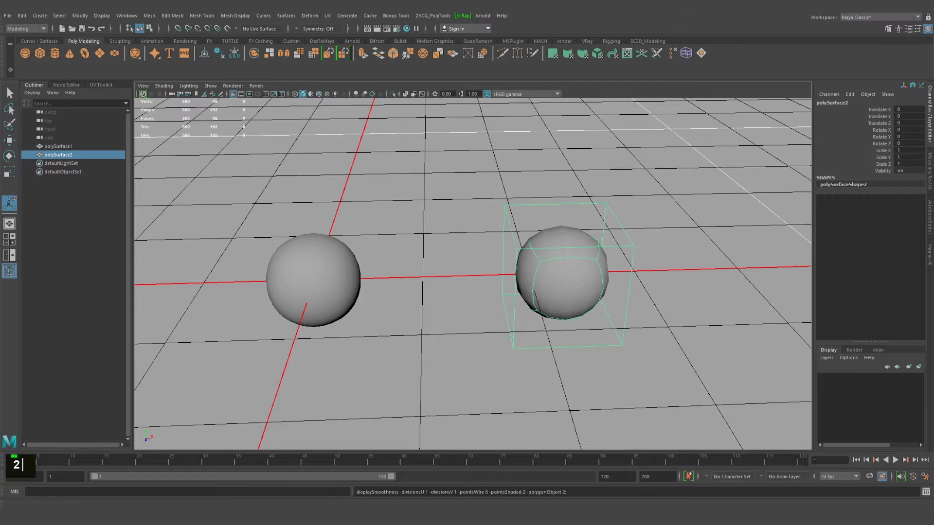
pyautogui.press('alt')
pyautogui.keyDown('alt'); pyautogui.moveTo(546, 265); pyautogui.dragTo(482, 188, button='right'); pyautogui.keyUp('alt')
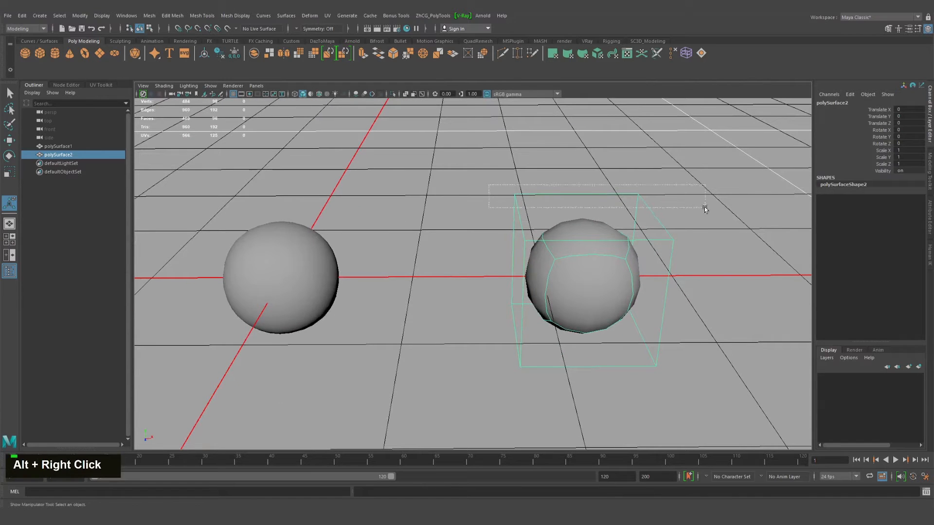
pyautogui.keyDown('alt'); pyautogui.moveTo(658, 231); pyautogui.dragTo(636, 233, button='middle'); pyautogui.keyUp('alt')
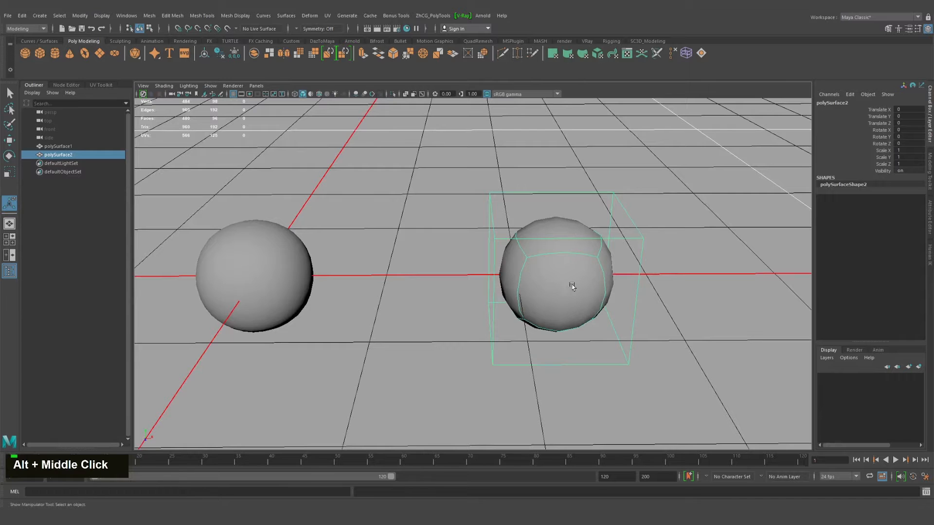
pyautogui.keyDown('alt'); pyautogui.moveTo(572, 286); pyautogui.dragTo(450, 190); pyautogui.keyUp('alt')
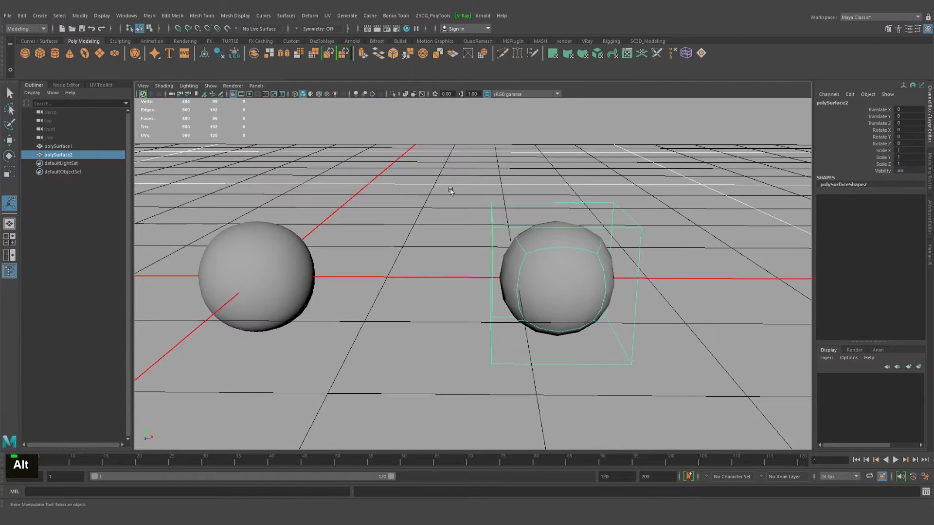
pyautogui.keyDown('alt'); pyautogui.moveTo(724, 384); pyautogui.dragTo(538, 340); pyautogui.keyUp('alt')
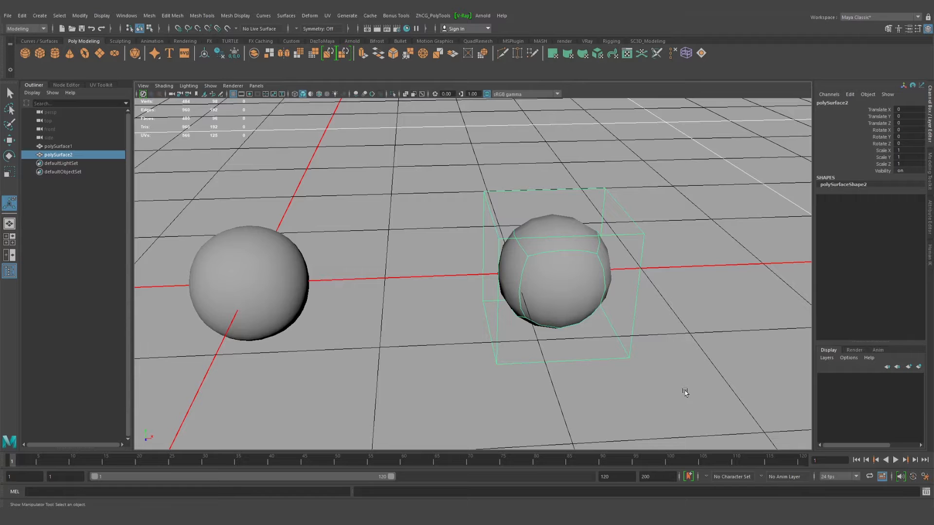
# Display the right cube as a smooth preview without the surrounding cage
pyautogui.press('3')
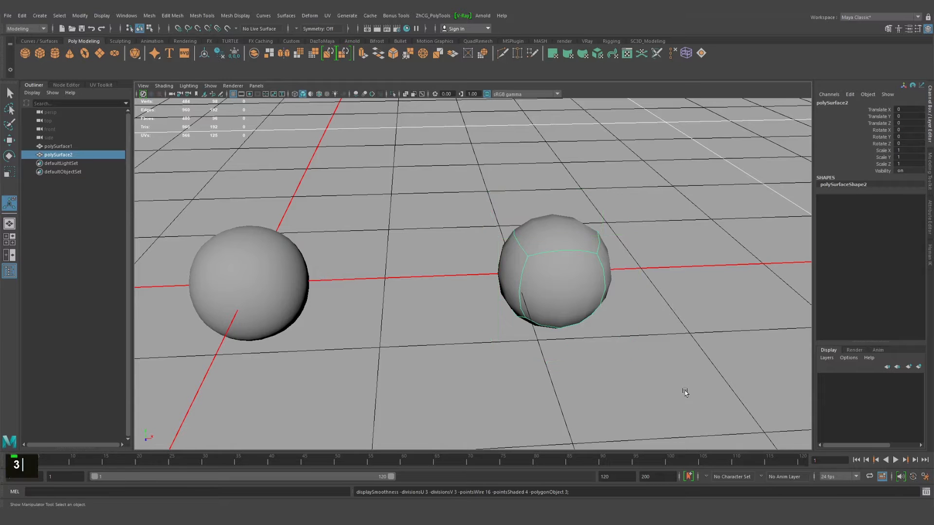
pyautogui.keyDown('alt'); pyautogui.moveTo(685, 392); pyautogui.dragTo(546, 272); pyautogui.keyUp('alt')
pyautogui.keyDown('alt'); pyautogui.moveTo(647, 370); pyautogui.dragTo(601, 342); pyautogui.keyUp('alt')
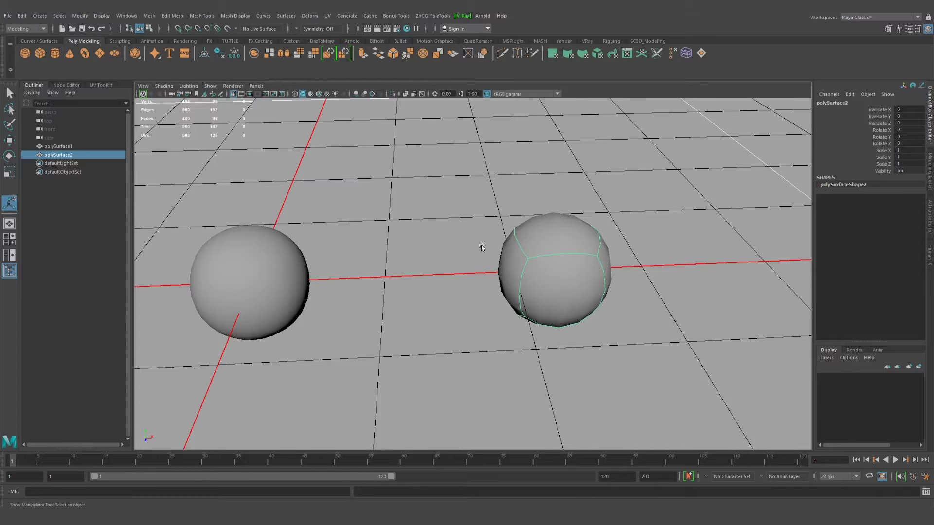
# Turn off the right cube's smooth preview and frame both objects for comparison
pyautogui.press('1')
pyautogui.keyDown('alt'); pyautogui.moveTo(479, 271); pyautogui.dragTo(431, 287, button='right'); pyautogui.keyUp('alt')
pyautogui.keyDown('alt'); pyautogui.moveTo(432, 288); pyautogui.dragTo(492, 282, button='middle'); pyautogui.keyUp('alt')
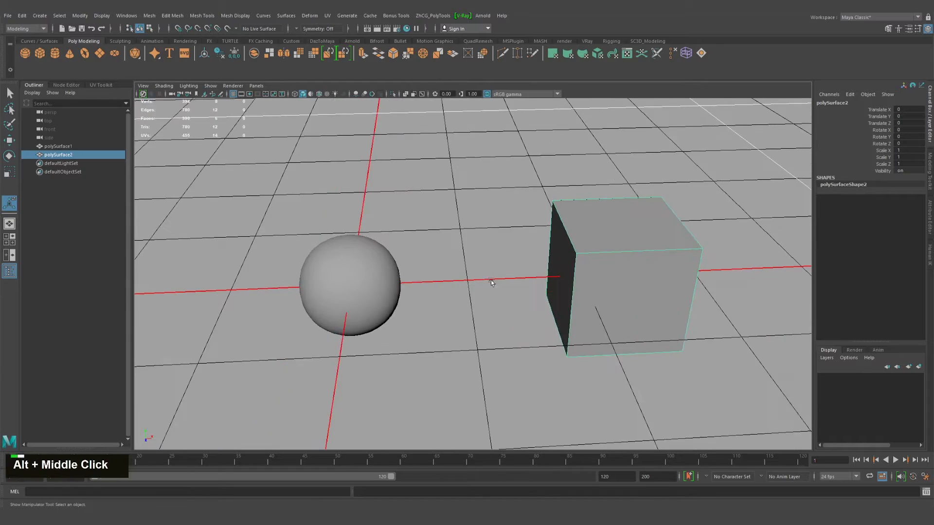
# Select the smoothed left sphere, polySurface1, and inspect its real subdivided geometry
pyautogui.click(455, 288)
pyautogui.keyDown('alt'); pyautogui.moveTo(455, 288); pyautogui.dragTo(431, 364); pyautogui.keyUp('alt')
pyautogui.keyDown('alt'); pyautogui.moveTo(426, 337); pyautogui.dragTo(467, 325, button='middle'); pyautogui.keyUp('alt')
pyautogui.keyDown('alt'); pyautogui.moveTo(342, 269); pyautogui.dragTo(382, 278, button='right'); pyautogui.keyUp('alt')
pyautogui.keyDown('alt'); pyautogui.moveTo(483, 357); pyautogui.dragTo(330, 248); pyautogui.keyUp('alt')
pyautogui.keyDown('alt'); pyautogui.moveTo(329, 249); pyautogui.dragTo(500, 292, button='middle'); pyautogui.keyUp('alt')
pyautogui.keyDown('alt'); pyautogui.moveTo(501, 292); pyautogui.dragTo(512, 186); pyautogui.keyUp('alt')
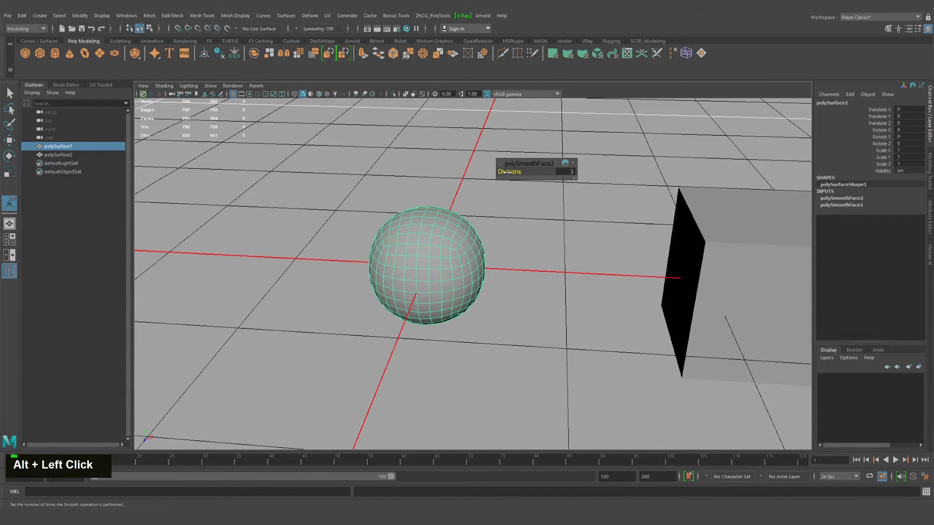
pyautogui.keyDown('alt'); pyautogui.moveTo(398, 257); pyautogui.dragTo(431, 258, button='right'); pyautogui.keyUp('alt')
pyautogui.keyDown('alt'); pyautogui.moveTo(452, 233); pyautogui.dragTo(443, 260); pyautogui.keyUp('alt')
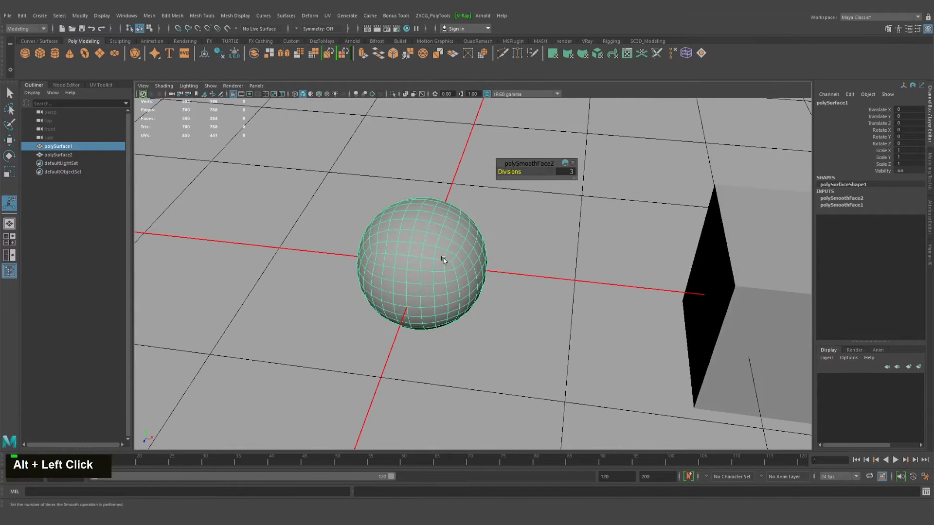
# Examine the left sphere's subdivided wireframe from several angles, then clear the selection and bring both objects into view
pyautogui.moveTo(345, 186); pyautogui.dragTo(500, 344)
pyautogui.keyDown('alt'); pyautogui.moveTo(414, 223); pyautogui.dragTo(484, 315); pyautogui.keyUp('alt')
pyautogui.keyDown('alt'); pyautogui.moveTo(484, 315); pyautogui.dragTo(430, 272, button='right'); pyautogui.keyUp('alt')
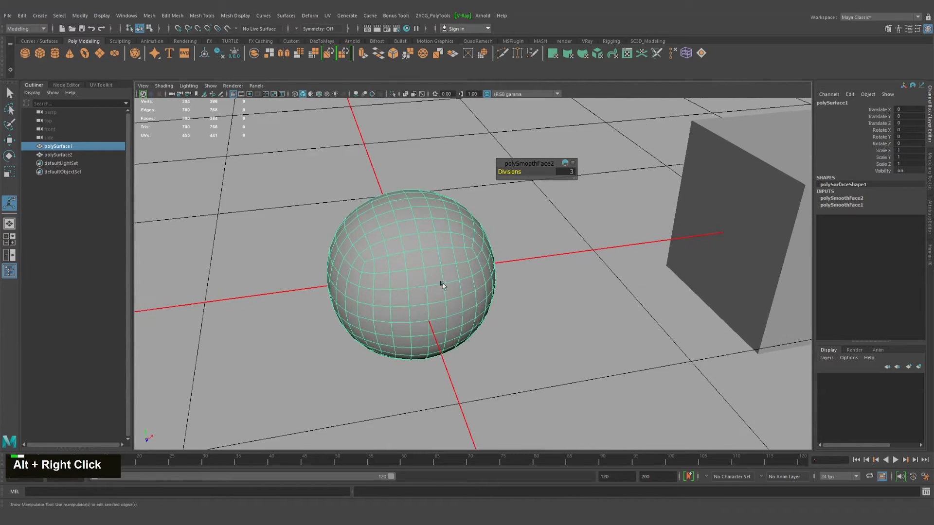
pyautogui.keyDown('alt'); pyautogui.moveTo(430, 272); pyautogui.dragTo(443, 283, button='middle'); pyautogui.keyUp('alt')
pyautogui.keyDown('alt'); pyautogui.moveTo(443, 283); pyautogui.dragTo(390, 256); pyautogui.keyUp('alt')
pyautogui.keyDown('alt'); pyautogui.scroll(-2, 506, 276); pyautogui.keyUp('alt')
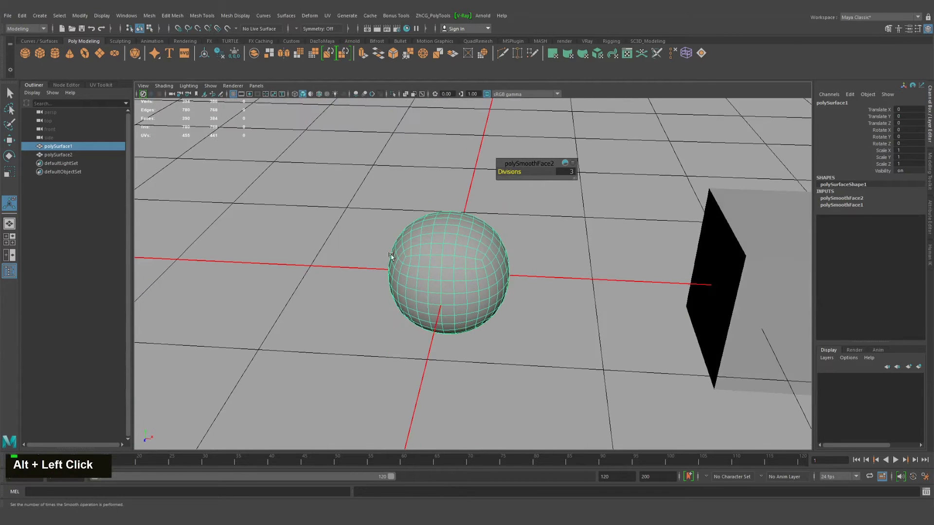
pyautogui.scroll(-3, 404, 261)
pyautogui.click(567, 288)
pyautogui.keyDown('alt'); pyautogui.moveTo(316, 180); pyautogui.dragTo(278, 196, button='middle'); pyautogui.keyUp('alt')
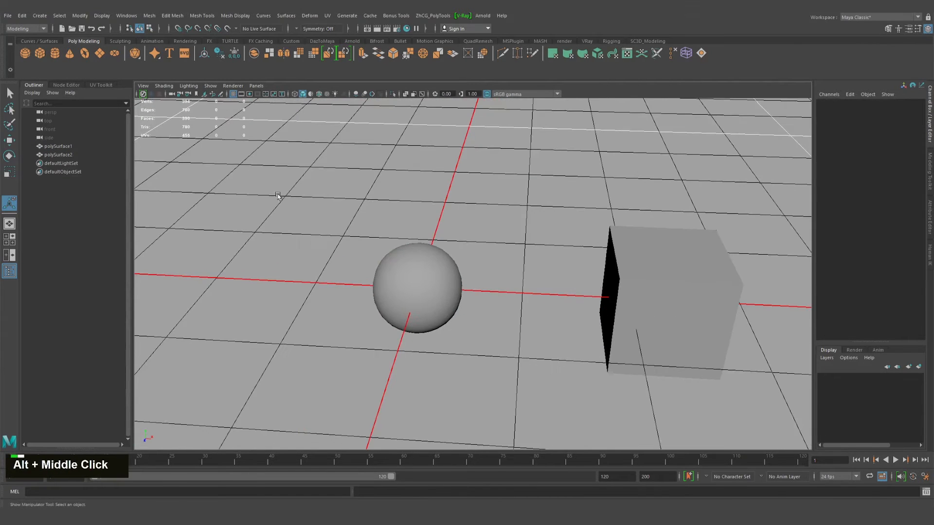
# Delete the construction history of the left sphere, polySurface1, and freeze its transformations
pyautogui.moveTo(522, 355); pyautogui.dragTo(523, 355)
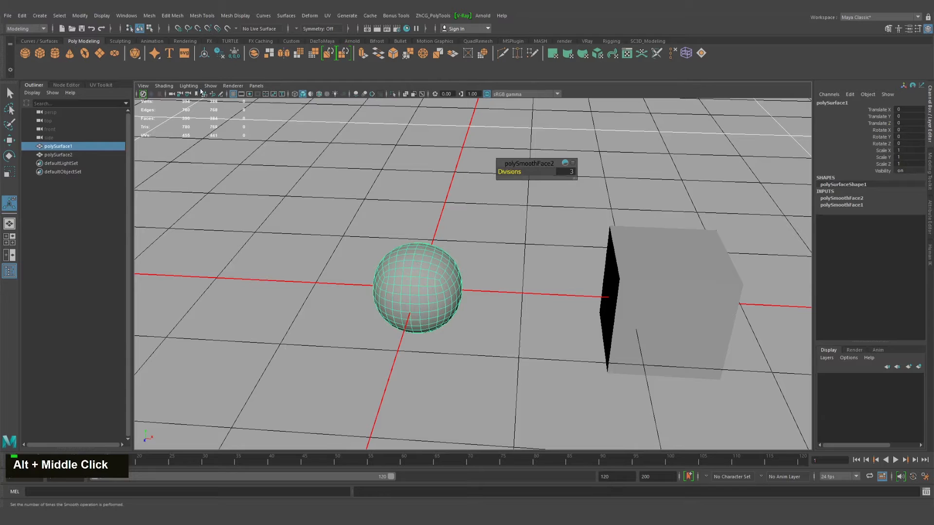
pyautogui.click(220, 55)
pyautogui.click(234, 54)
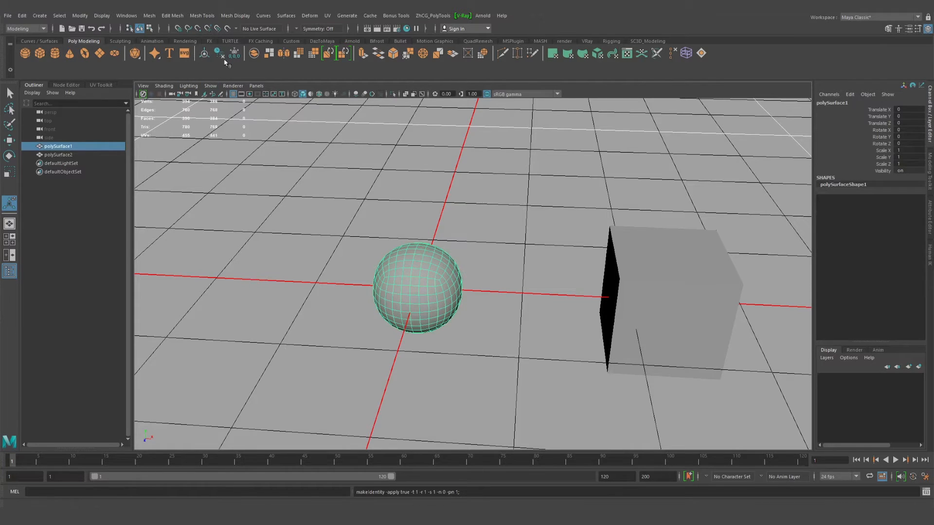
pyautogui.keyDown('alt'); pyautogui.moveTo(294, 240); pyautogui.dragTo(287, 207, button='middle'); pyautogui.keyUp('alt')
pyautogui.keyDown('alt'); pyautogui.moveTo(288, 206); pyautogui.dragTo(361, 231, button='right'); pyautogui.keyUp('alt')
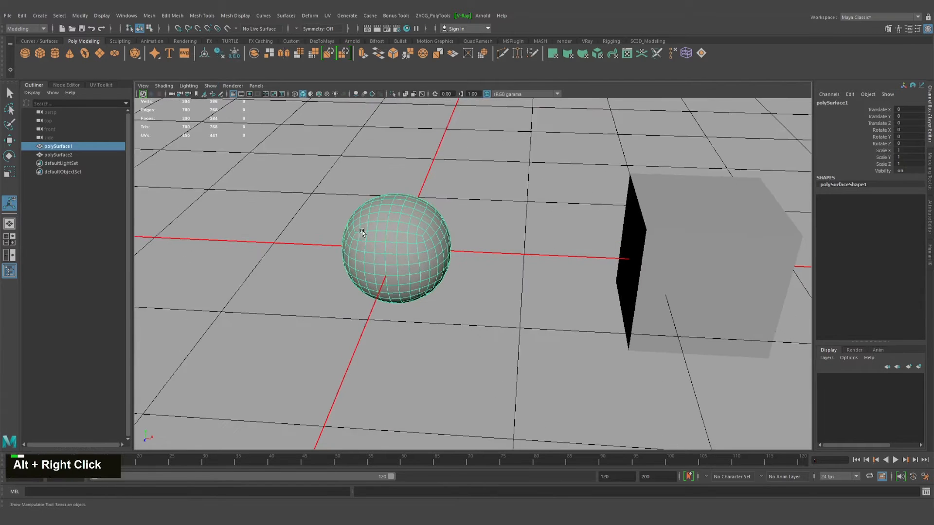
# Examine the history-free left sphere's mesh from several angles with the Move tool active
pyautogui.keyDown('alt'); pyautogui.moveTo(360, 231); pyautogui.dragTo(377, 242); pyautogui.keyUp('alt')
pyautogui.moveTo(505, 228)
pyautogui.keyDown('alt'); pyautogui.mouseDown()
pyautogui.moveTo(505, 247)
pyautogui.moveTo(462, 271)
pyautogui.moveTo(410, 210)
pyautogui.moveTo(424, 275)
pyautogui.moveTo(447, 275)
pyautogui.moveTo(337, 244)
pyautogui.moveTo(418, 212)
pyautogui.moveTo(386, 228)
pyautogui.mouseUp(); pyautogui.keyUp('alt')
pyautogui.press('w')
pyautogui.hotkey('ctrl', 'z')
pyautogui.keyDown('alt'); pyautogui.moveTo(387, 243); pyautogui.dragTo(402, 275, button='right'); pyautogui.keyUp('alt')
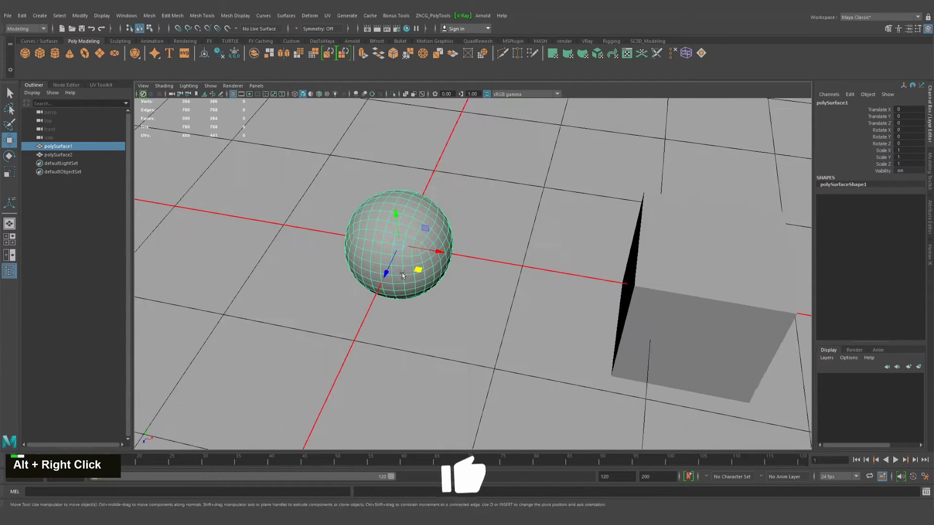
pyautogui.moveTo(276, 153); pyautogui.dragTo(494, 321)
pyautogui.keyDown('alt'); pyautogui.moveTo(487, 304); pyautogui.dragTo(395, 298, button='middle'); pyautogui.keyUp('alt')
pyautogui.keyDown('alt'); pyautogui.moveTo(476, 340); pyautogui.dragTo(482, 285); pyautogui.keyUp('alt')
# Select the right cube, polySurface2, and show the Modeling Toolkit
pyautogui.click(575, 250)
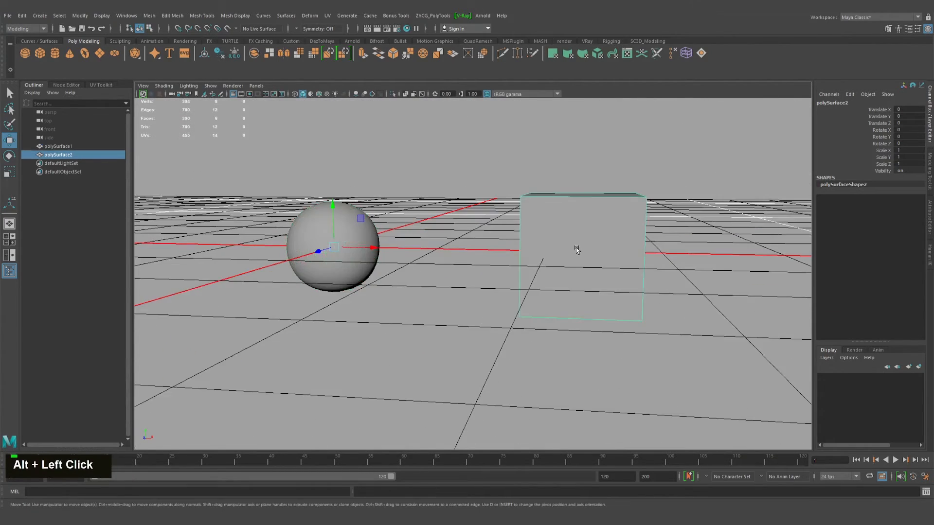
pyautogui.keyDown('alt'); pyautogui.moveTo(575, 250); pyautogui.dragTo(469, 221, button='middle'); pyautogui.keyUp('alt')
pyautogui.keyDown('alt'); pyautogui.moveTo(469, 221); pyautogui.dragTo(574, 222); pyautogui.keyUp('alt')
pyautogui.keyDown('alt'); pyautogui.moveTo(573, 221); pyautogui.dragTo(605, 255, button='middle'); pyautogui.keyUp('alt')
pyautogui.hotkey('ctrl', 'a')
pyautogui.hotkey('ctrl', 'a')
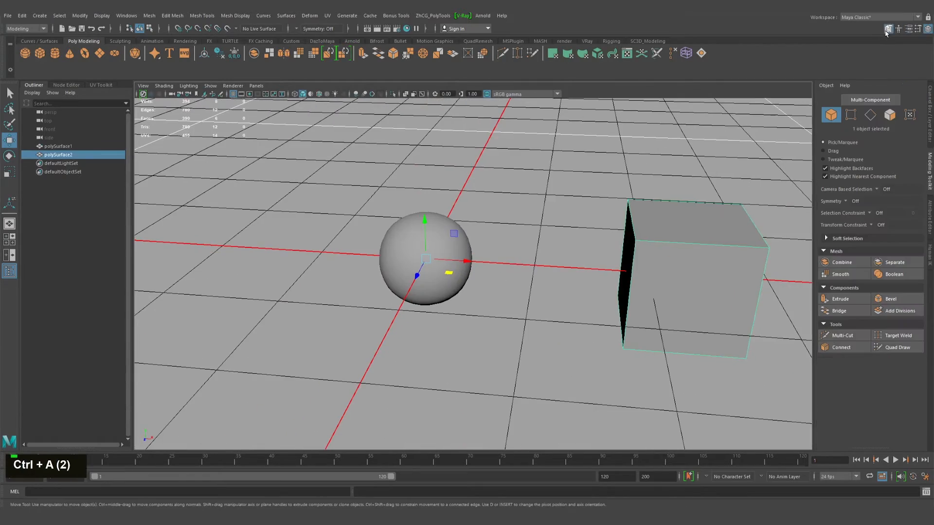
pyautogui.keyDown('alt'); pyautogui.moveTo(515, 287); pyautogui.dragTo(507, 273, button='middle'); pyautogui.keyUp('alt')
pyautogui.keyDown('alt'); pyautogui.moveTo(507, 272); pyautogui.dragTo(480, 286, button='right'); pyautogui.keyUp('alt')
pyautogui.keyDown('alt'); pyautogui.moveTo(480, 286); pyautogui.dragTo(480, 283, button='middle'); pyautogui.keyUp('alt')
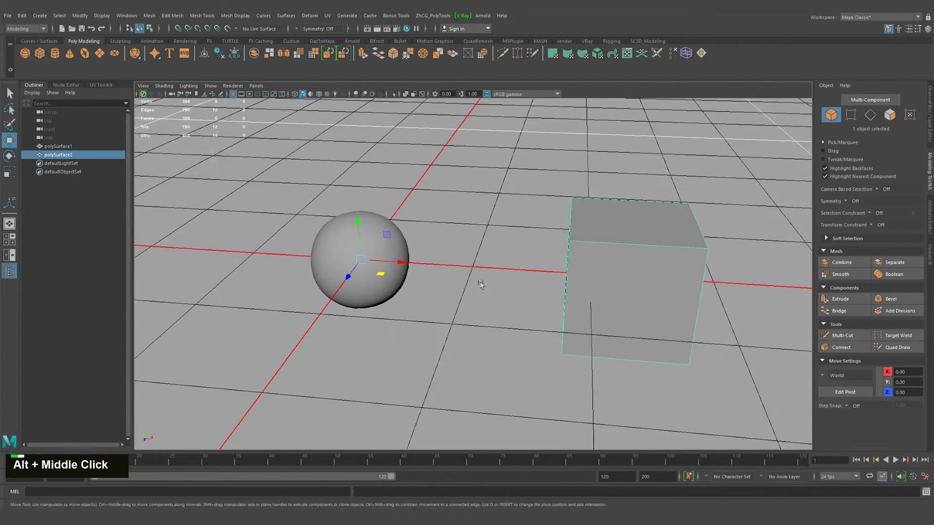
# Display the right cube, polySurface2, in smooth mesh preview without its cage
pyautogui.keyDown('alt'); pyautogui.moveTo(479, 284); pyautogui.dragTo(494, 309); pyautogui.keyUp('alt')
pyautogui.keyDown('alt'); pyautogui.moveTo(494, 309); pyautogui.dragTo(488, 315, button='right'); pyautogui.keyUp('alt')
pyautogui.moveTo(488, 315)
pyautogui.keyDown('alt'); pyautogui.mouseDown()
pyautogui.moveTo(498, 305)
pyautogui.moveTo(479, 307)
pyautogui.mouseUp(); pyautogui.keyUp('alt')
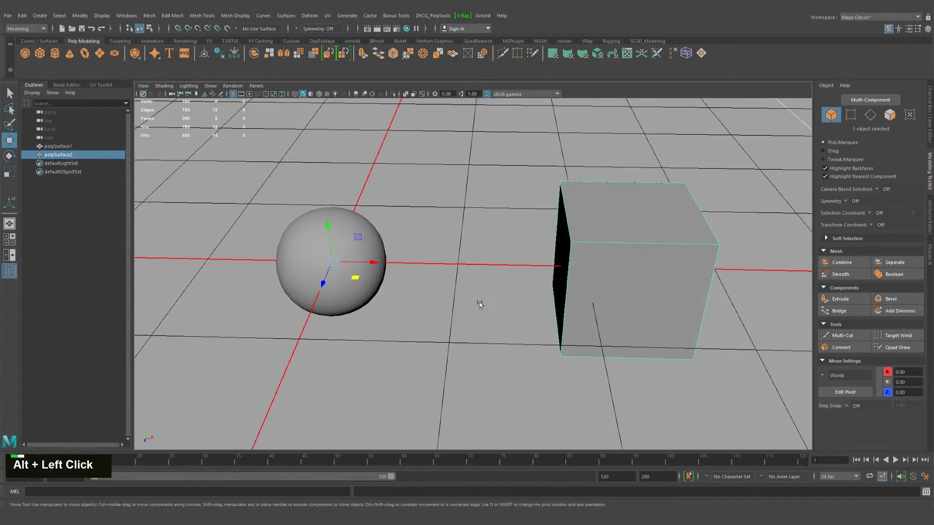
pyautogui.keyDown('alt'); pyautogui.moveTo(480, 307); pyautogui.dragTo(480, 303, button='middle'); pyautogui.keyUp('alt')
pyautogui.keyDown('alt'); pyautogui.moveTo(475, 249); pyautogui.dragTo(458, 253, button='middle'); pyautogui.keyUp('alt')
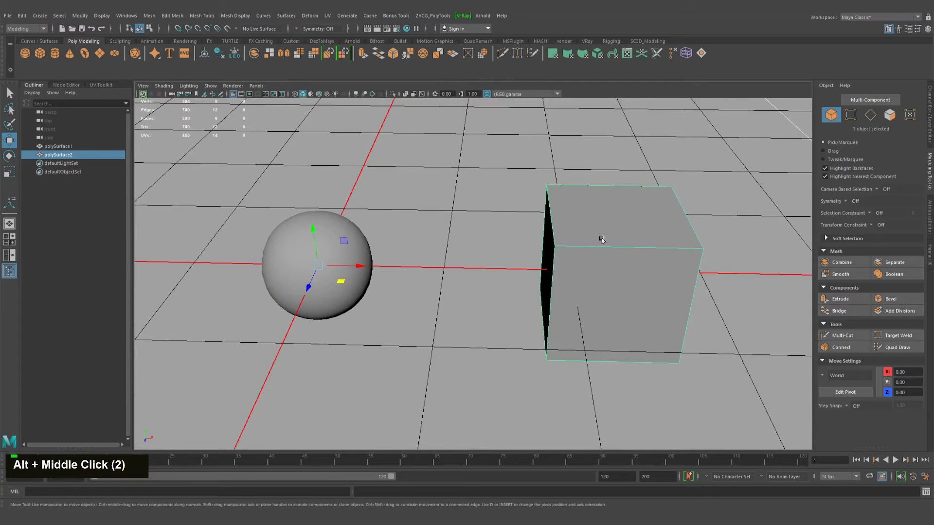
pyautogui.keyDown('alt'); pyautogui.moveTo(603, 242); pyautogui.dragTo(534, 294, button='middle'); pyautogui.keyUp('alt')
pyautogui.keyDown('alt'); pyautogui.moveTo(535, 294); pyautogui.dragTo(507, 283); pyautogui.keyUp('alt')
pyautogui.press('3')
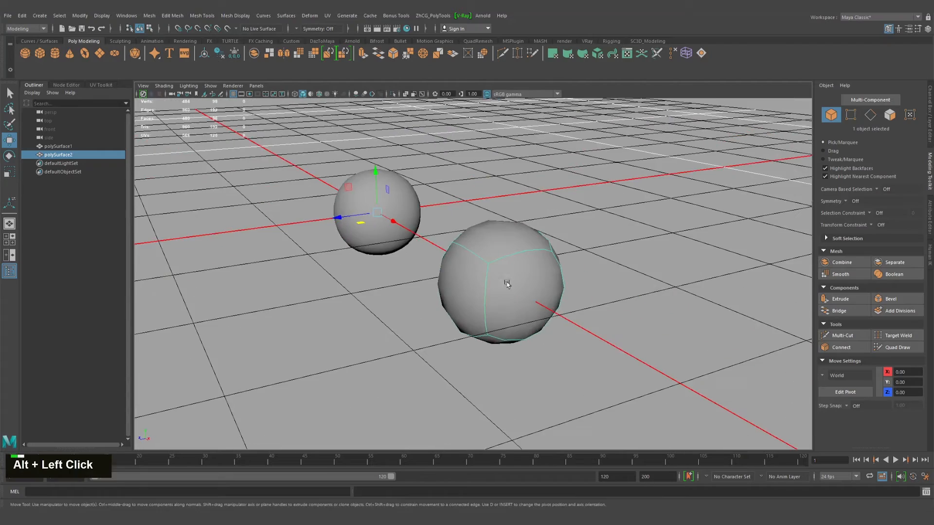
# Compare the previewed right cube's edges with the left sphere from several angles, keeping polySurface2 selected
pyautogui.click(601, 224)
pyautogui.keyDown('alt'); pyautogui.moveTo(490, 249); pyautogui.dragTo(514, 205); pyautogui.keyUp('alt')
pyautogui.click(552, 285)
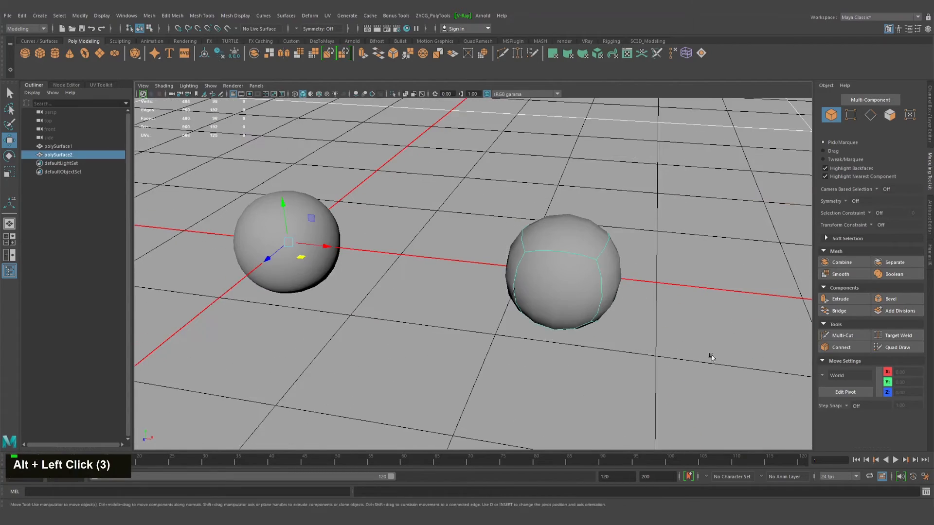
pyautogui.keyDown('alt'); pyautogui.moveTo(552, 287); pyautogui.dragTo(548, 293, button='middle'); pyautogui.keyUp('alt')
pyautogui.keyDown('alt'); pyautogui.moveTo(605, 345); pyautogui.dragTo(536, 337); pyautogui.keyUp('alt')
pyautogui.keyDown('alt'); pyautogui.moveTo(536, 337); pyautogui.dragTo(536, 327, button='middle'); pyautogui.keyUp('alt')
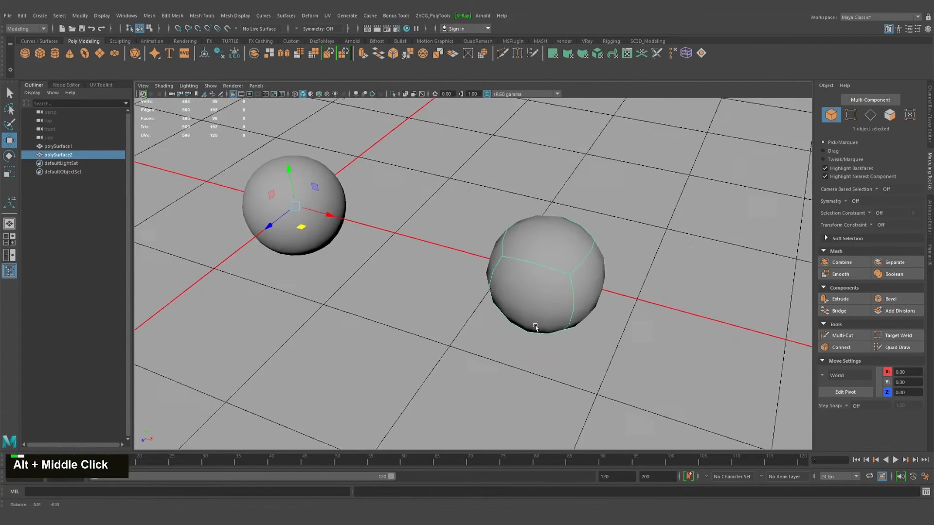
pyautogui.keyDown('alt'); pyautogui.moveTo(535, 327); pyautogui.dragTo(581, 330); pyautogui.keyUp('alt')
pyautogui.keyDown('alt'); pyautogui.moveTo(582, 329); pyautogui.dragTo(544, 330, button='middle'); pyautogui.keyUp('alt')
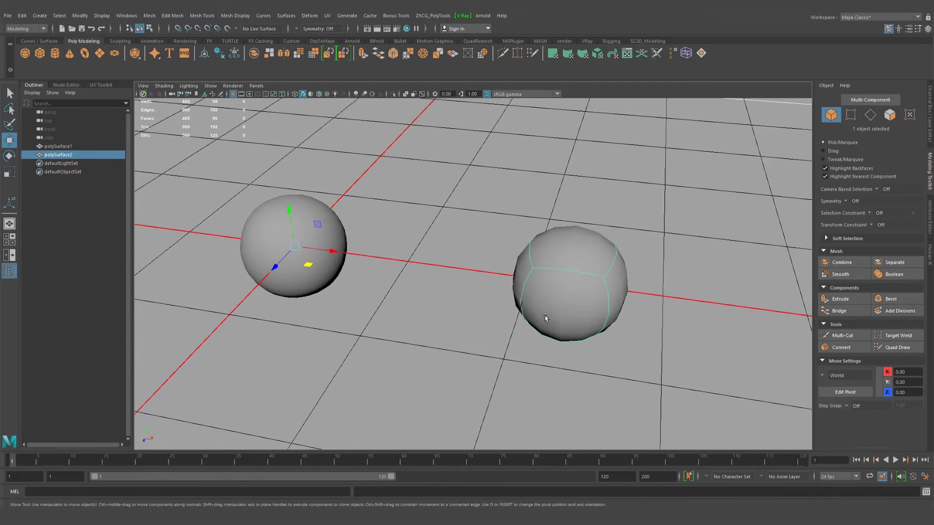
pyautogui.keyDown('alt'); pyautogui.moveTo(530, 292); pyautogui.dragTo(450, 282); pyautogui.keyUp('alt')
pyautogui.keyDown('alt'); pyautogui.moveTo(450, 282); pyautogui.dragTo(466, 277, button='right'); pyautogui.keyUp('alt')
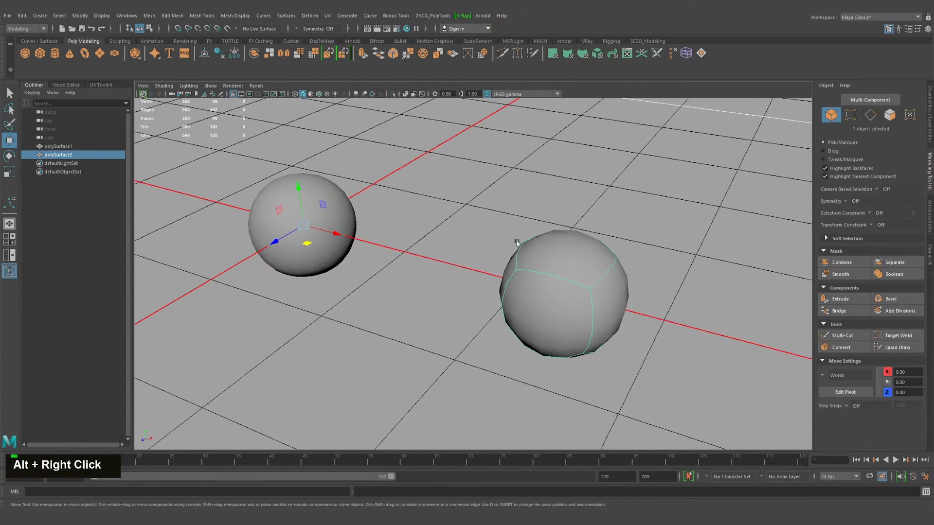
pyautogui.keyDown('alt'); pyautogui.moveTo(671, 367); pyautogui.dragTo(625, 329); pyautogui.keyUp('alt')
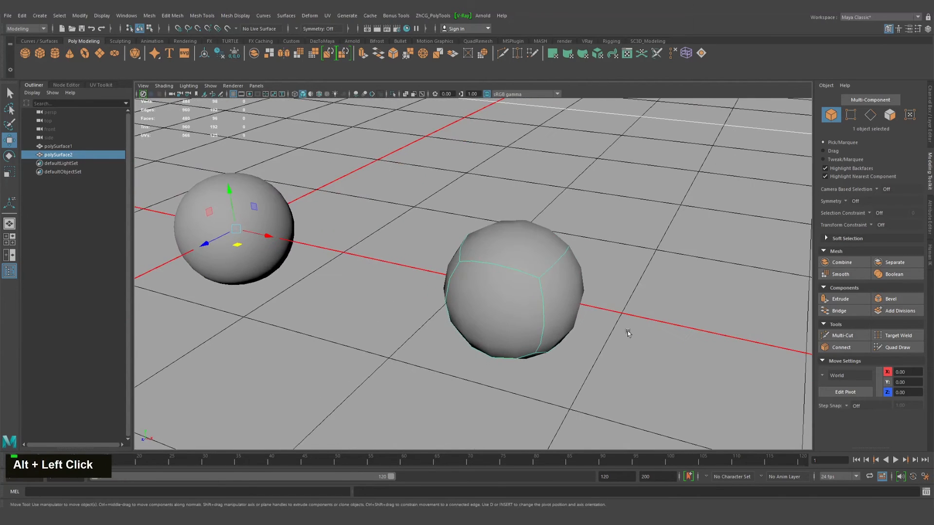
# Convert polySurface2's smooth mesh preview to polygons
pyautogui.click(637, 315)
pyautogui.moveTo(386, 184); pyautogui.dragTo(627, 370)
pyautogui.moveTo(421, 191); pyautogui.dragTo(592, 354)
pyautogui.moveTo(390, 201); pyautogui.dragTo(636, 384)
pyautogui.moveTo(414, 198); pyautogui.dragTo(634, 378)
pyautogui.click(74, 17)
pyautogui.moveTo(107, 222)
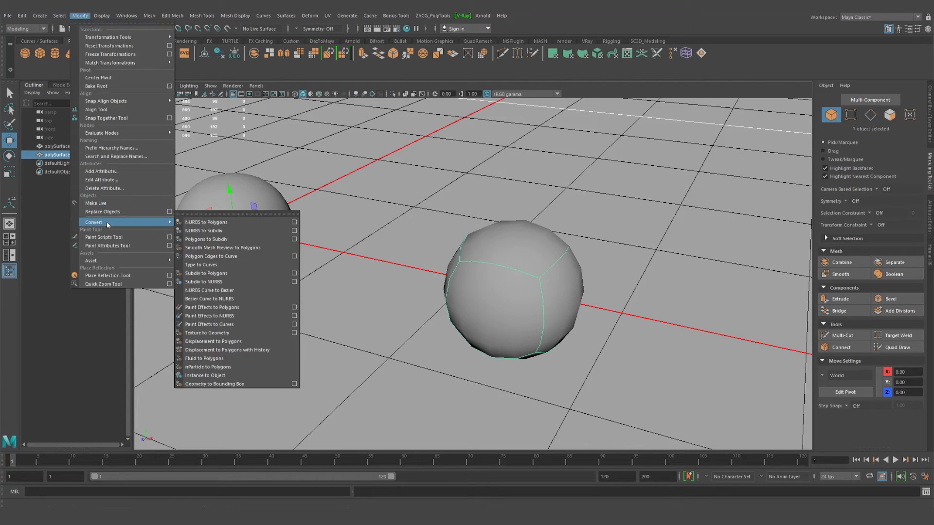
pyautogui.click(251, 250)
# Select both spheres together to compare their wireframes, then clear the selection
pyautogui.click(399, 217)
pyautogui.moveTo(219, 170); pyautogui.dragTo(644, 410)
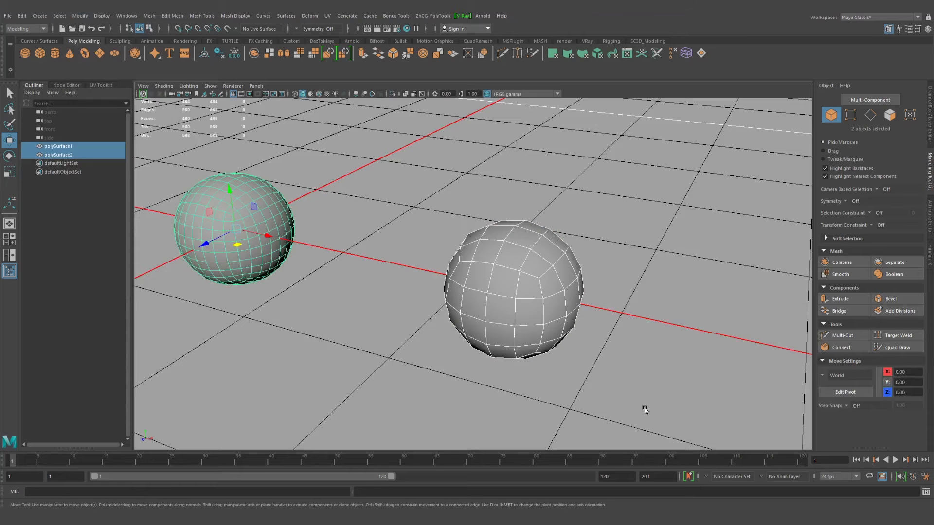
pyautogui.keyDown('alt'); pyautogui.moveTo(645, 410); pyautogui.dragTo(559, 370, button='right'); pyautogui.keyUp('alt')
pyautogui.keyDown('alt'); pyautogui.moveTo(559, 370); pyautogui.dragTo(431, 292); pyautogui.keyUp('alt')
pyautogui.keyDown('alt'); pyautogui.moveTo(431, 291); pyautogui.dragTo(417, 262, button='middle'); pyautogui.keyUp('alt')
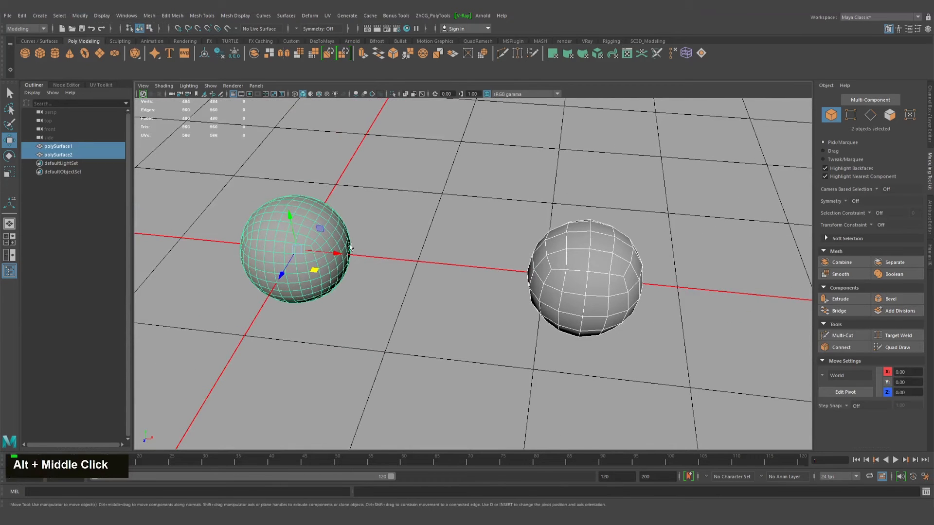
pyautogui.click(480, 288)
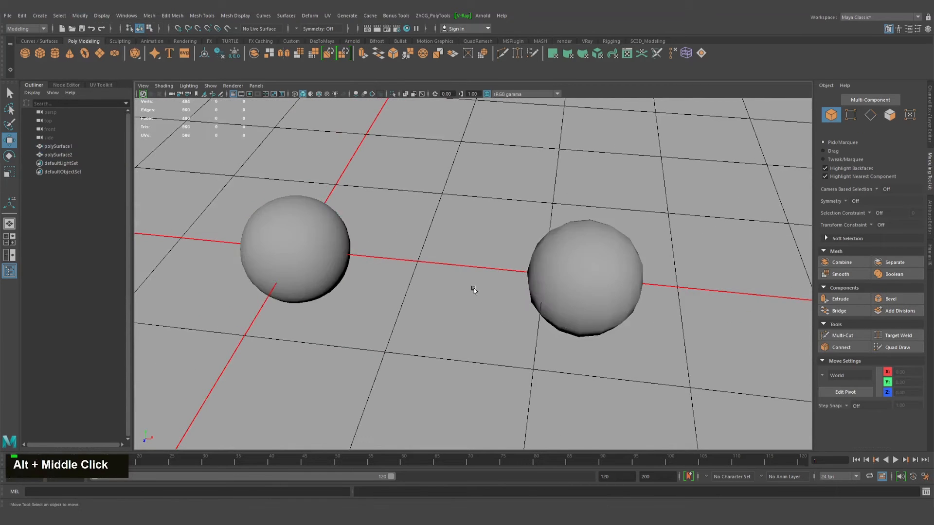
# Inspect the converted right sphere up close, selected and unselected, to check its real polygon edges
pyautogui.keyDown('alt'); pyautogui.moveTo(477, 287); pyautogui.dragTo(429, 322); pyautogui.keyUp('alt')
pyautogui.keyDown('alt'); pyautogui.moveTo(429, 322); pyautogui.dragTo(509, 352, button='right'); pyautogui.keyUp('alt')
pyautogui.keyDown('alt'); pyautogui.moveTo(509, 351); pyautogui.dragTo(416, 292, button='middle'); pyautogui.keyUp('alt')
pyautogui.keyDown('alt'); pyautogui.moveTo(417, 292); pyautogui.dragTo(424, 271); pyautogui.keyUp('alt')
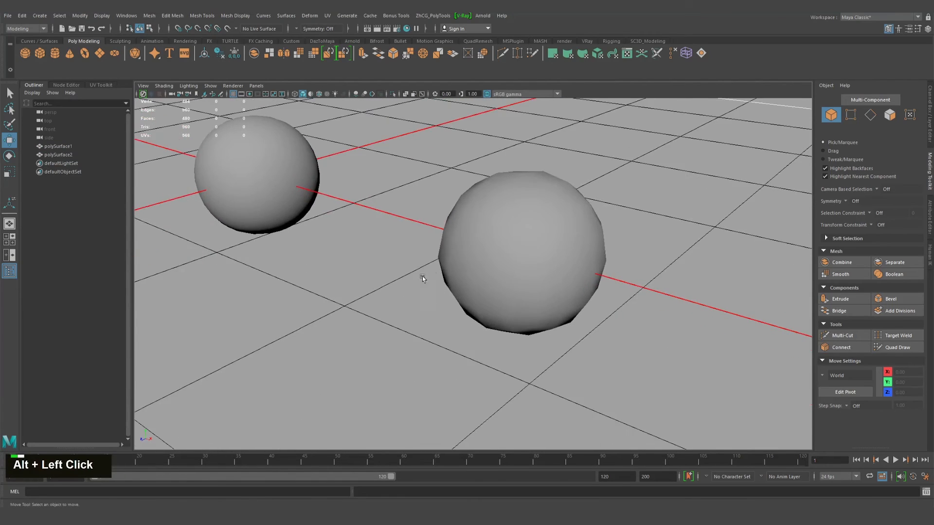
pyautogui.scroll(-2, 399, 185)
pyautogui.click(501, 247)
pyautogui.keyDown('alt'); pyautogui.moveTo(542, 284); pyautogui.dragTo(484, 299, button='middle'); pyautogui.keyUp('alt')
pyautogui.keyDown('alt'); pyautogui.moveTo(484, 299); pyautogui.dragTo(632, 397); pyautogui.keyUp('alt')
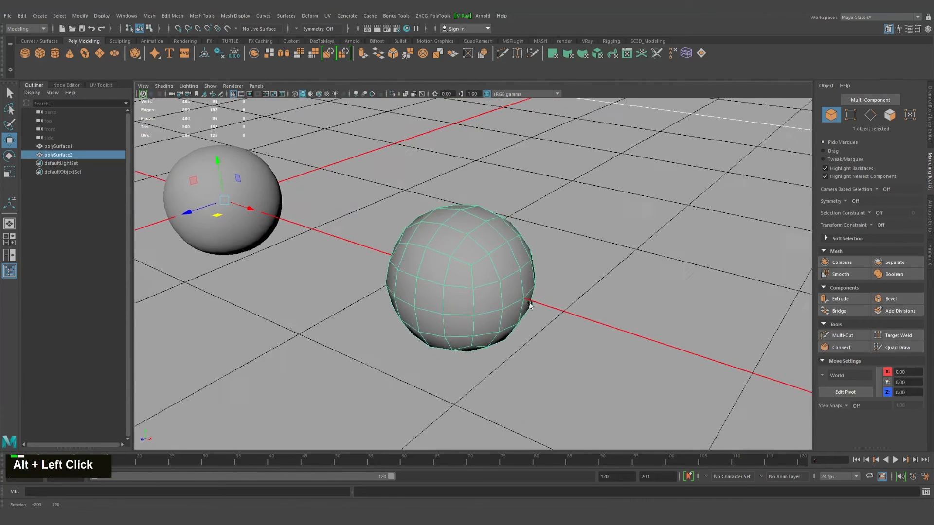
pyautogui.click(597, 203)
pyautogui.scroll(-2, 565, 305)
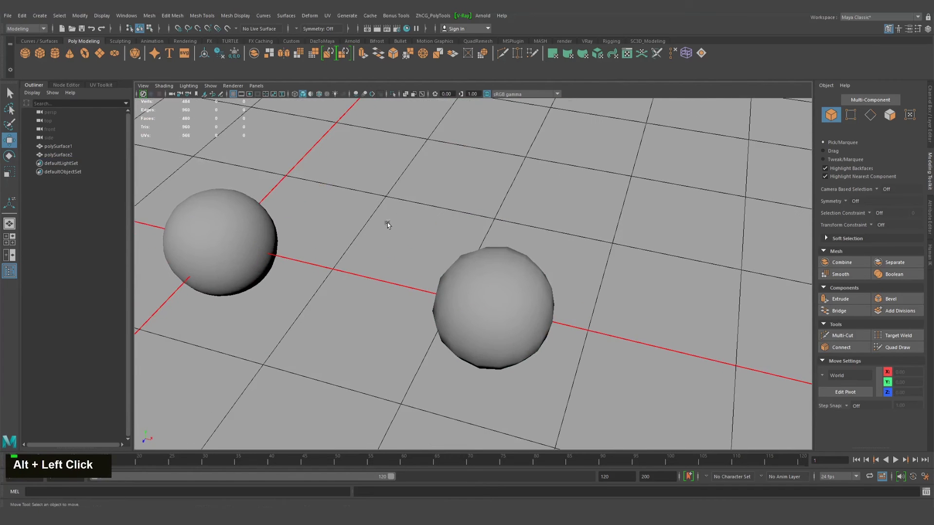
pyautogui.keyDown('alt'); pyautogui.moveTo(546, 375); pyautogui.dragTo(513, 338, button='middle'); pyautogui.keyUp('alt')
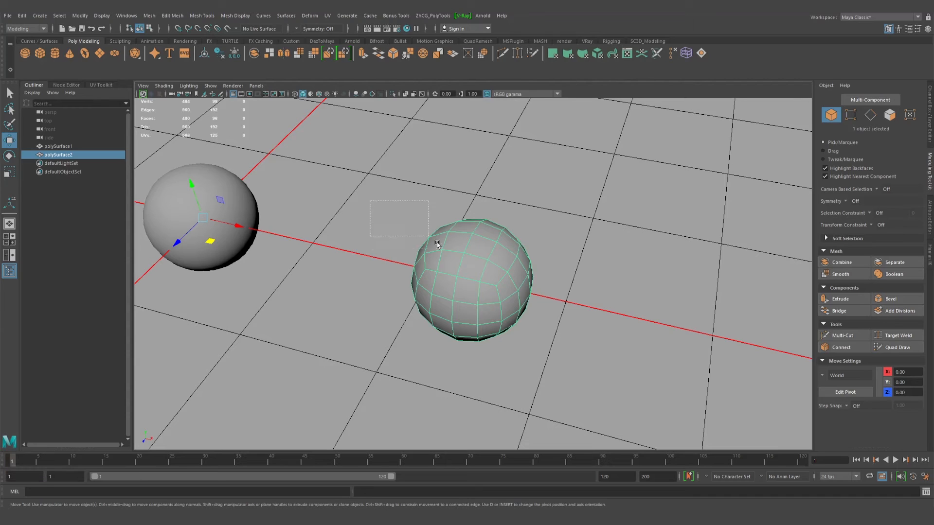
# Revisit the Smooth Mesh Preview to Polygons command for polySurface2 and compare both spheres unselected
pyautogui.click(79, 16)
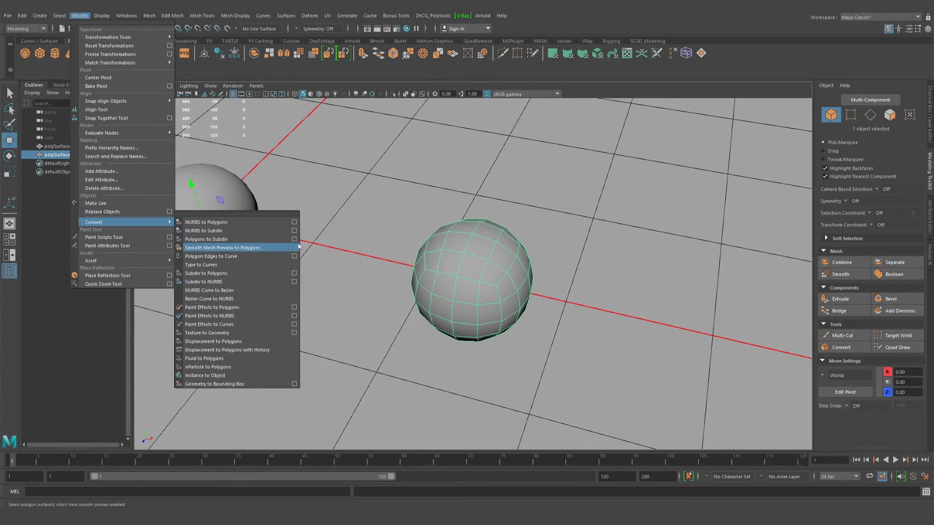
pyautogui.click(263, 250)
pyautogui.keyDown('alt'); pyautogui.moveTo(413, 227); pyautogui.dragTo(322, 219); pyautogui.keyUp('alt')
pyautogui.keyDown('alt'); pyautogui.moveTo(322, 219); pyautogui.dragTo(351, 221, button='right'); pyautogui.keyUp('alt')
pyautogui.keyDown('alt'); pyautogui.moveTo(351, 222); pyautogui.dragTo(401, 212); pyautogui.keyUp('alt')
pyautogui.keyDown('alt'); pyautogui.moveTo(402, 212); pyautogui.dragTo(411, 231, button='middle'); pyautogui.keyUp('alt')
pyautogui.keyDown('alt'); pyautogui.moveTo(411, 231); pyautogui.dragTo(413, 237); pyautogui.keyUp('alt')
pyautogui.keyDown('alt'); pyautogui.moveTo(412, 238); pyautogui.dragTo(434, 238, button='middle'); pyautogui.keyUp('alt')
pyautogui.keyDown('alt'); pyautogui.moveTo(434, 238); pyautogui.dragTo(460, 256, button='right'); pyautogui.keyUp('alt')
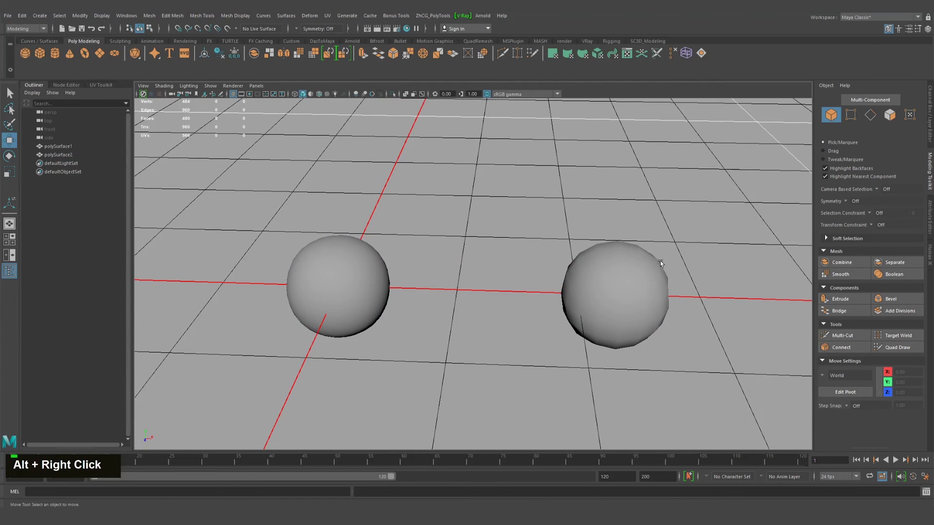
pyautogui.keyDown('alt'); pyautogui.moveTo(529, 238); pyautogui.dragTo(523, 231); pyautogui.keyUp('alt')
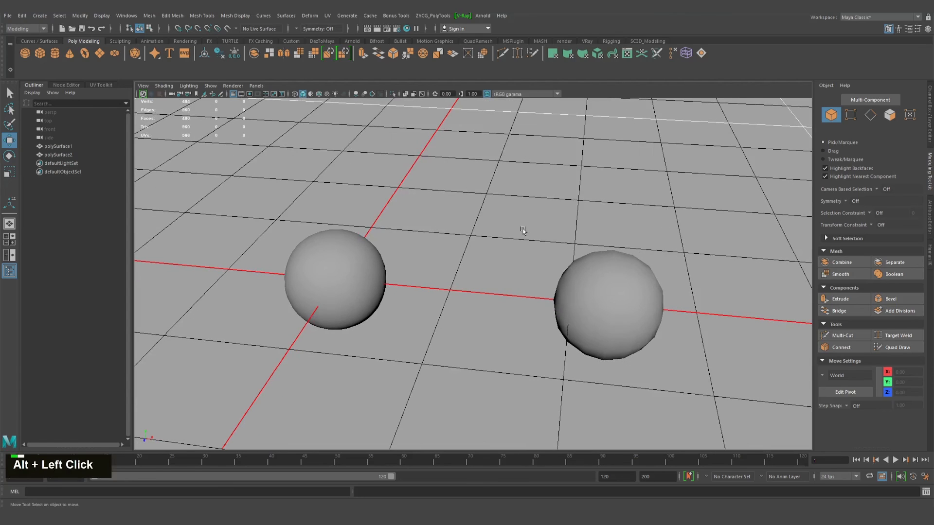